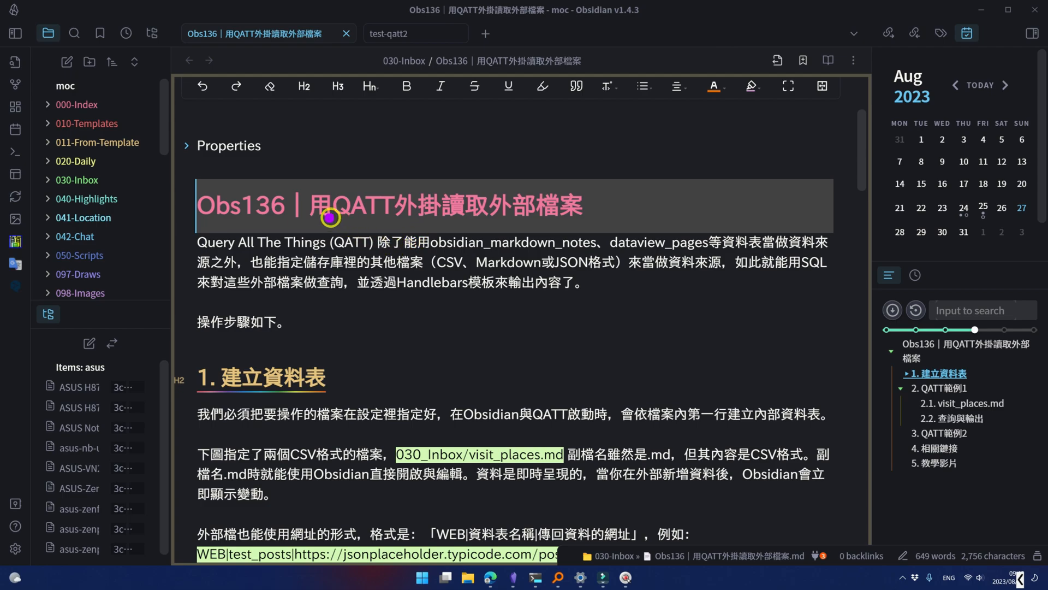
left_click_drag(329, 217, 600, 221)
left_click_drag(418, 253, 596, 253)
left_click_drag(431, 270, 618, 273)
left_click_drag(329, 272, 623, 277)
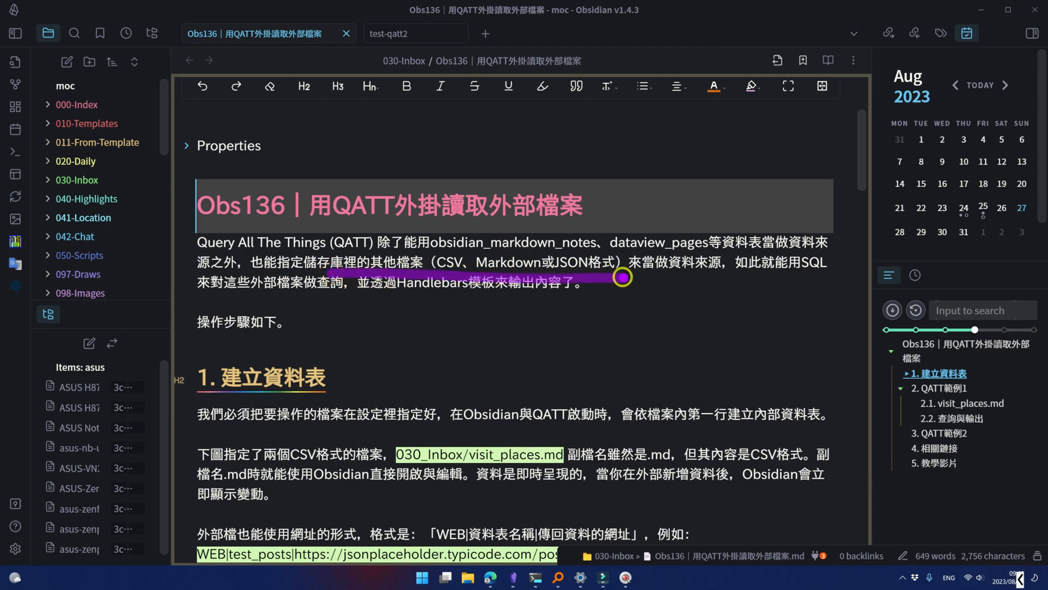
left_click_drag(377, 293, 519, 295)
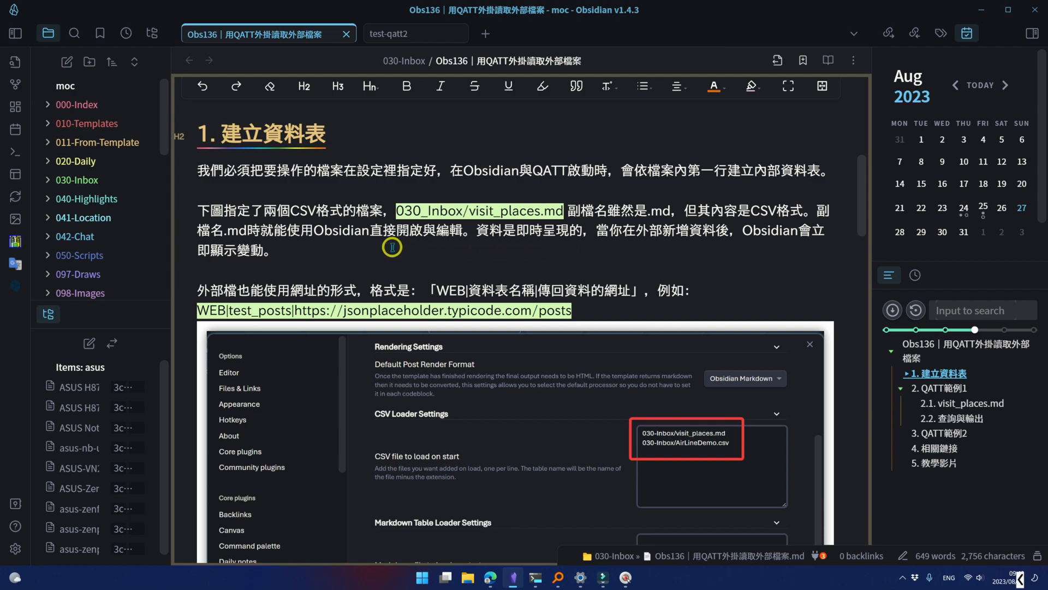
- Find the Query all the things plugin by searching the installed community plugins for "query" and open its settings
left_click(16, 545)
left_click(251, 206)
left_click(805, 231)
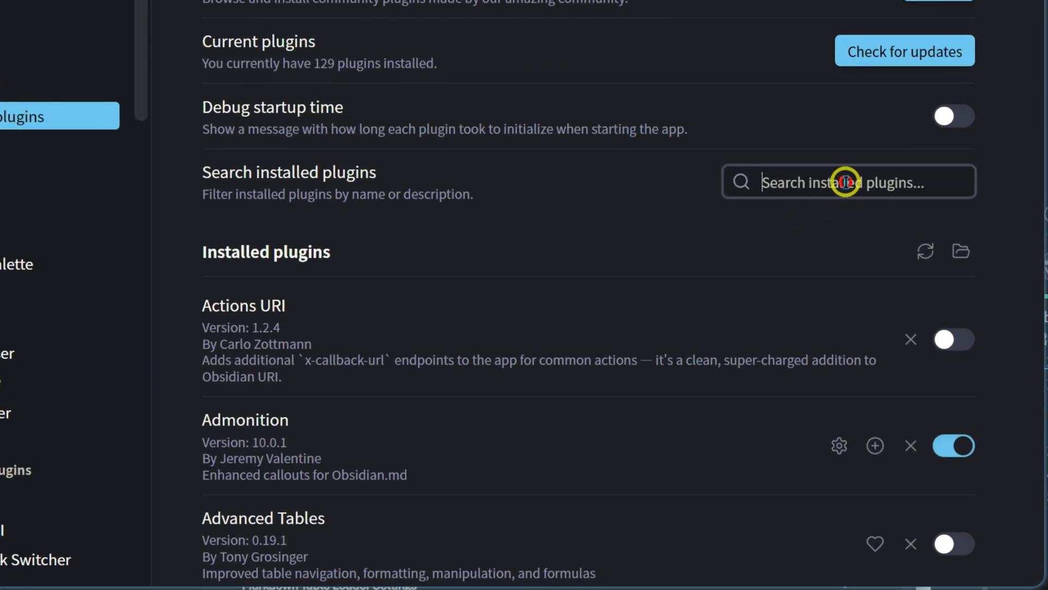
type("query")
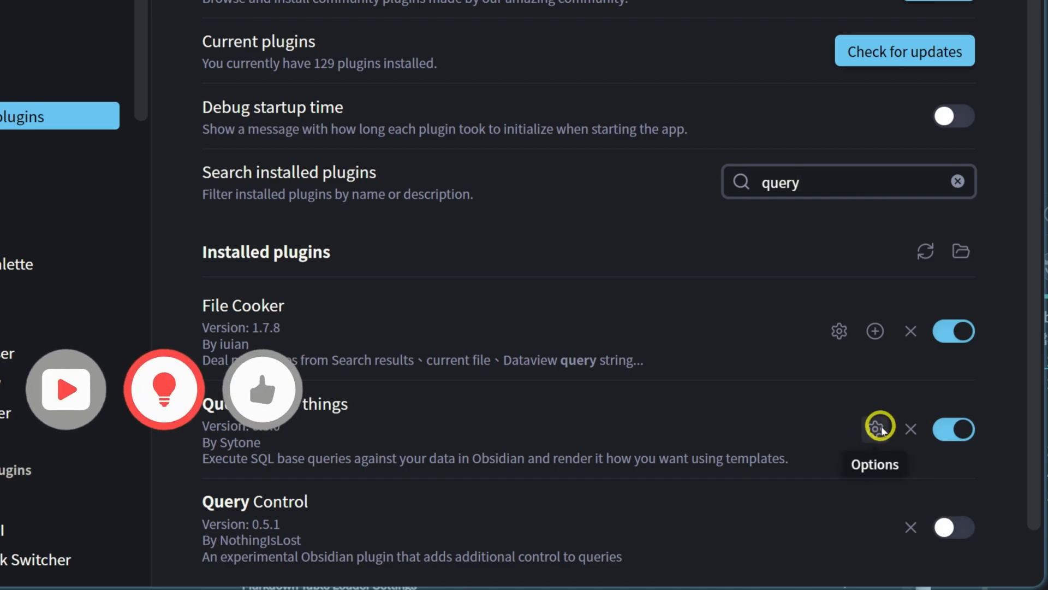
left_click(879, 426)
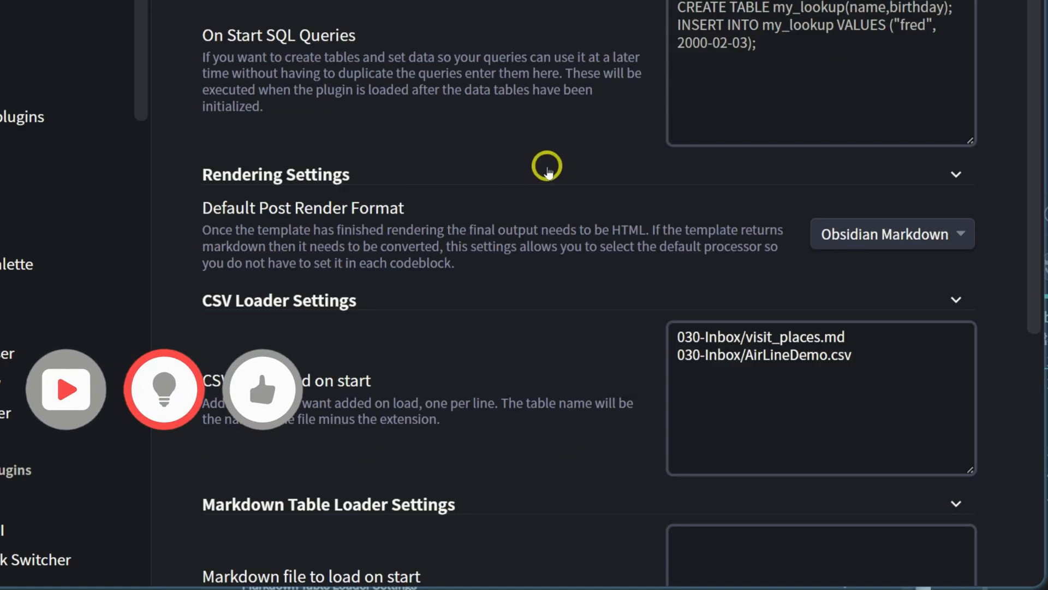
- Examine the CSV Loader Settings, reading which files the plugin loads on start and how table names are derived
scroll(779, 152, "down", 5)
scroll(779, 152, "up", 2)
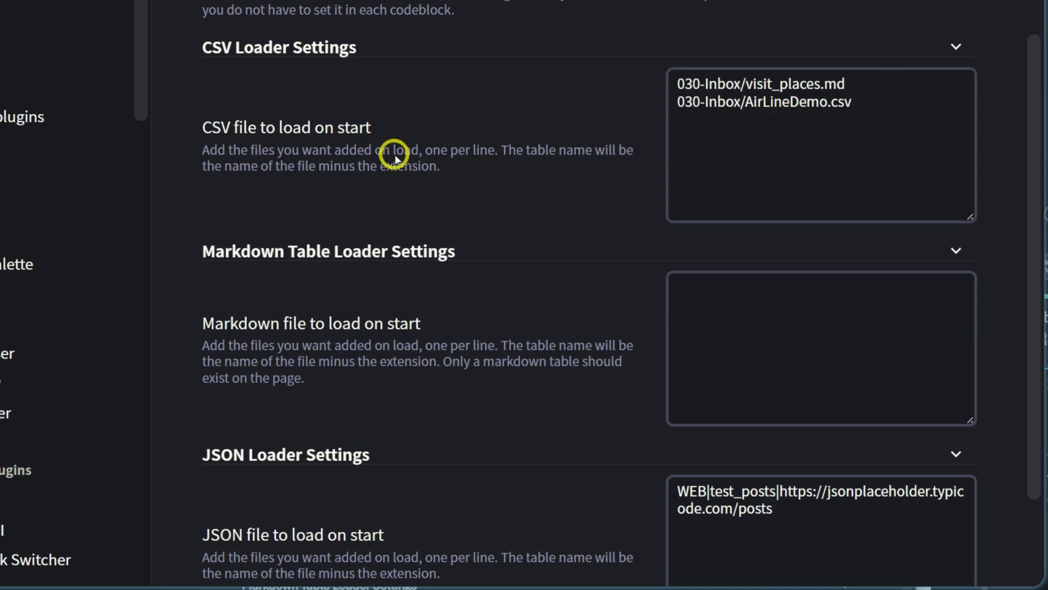
left_click(896, 82)
left_click(894, 108)
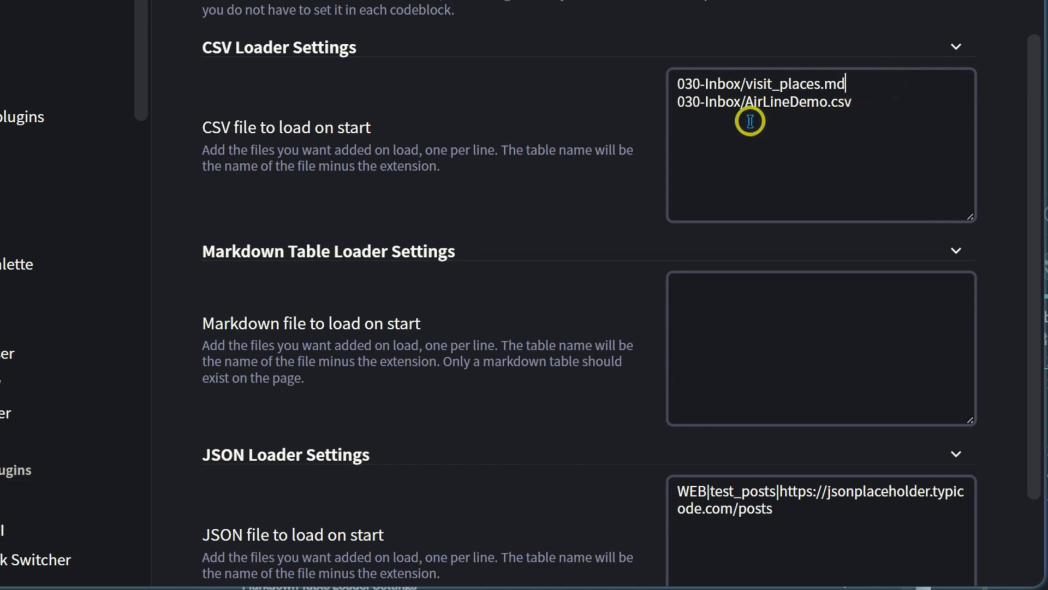
left_click(861, 108)
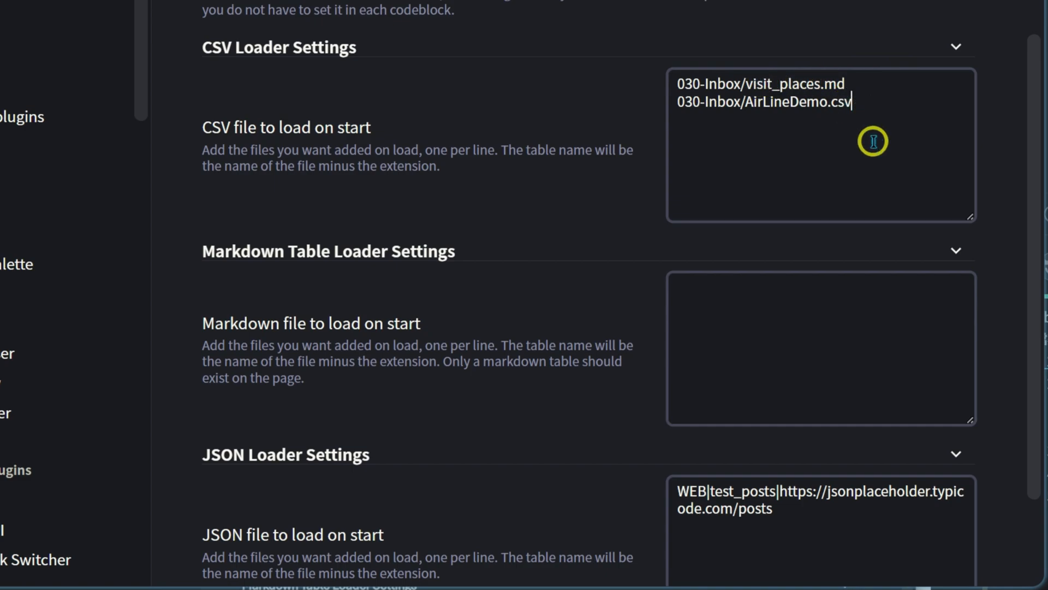
left_click(824, 82)
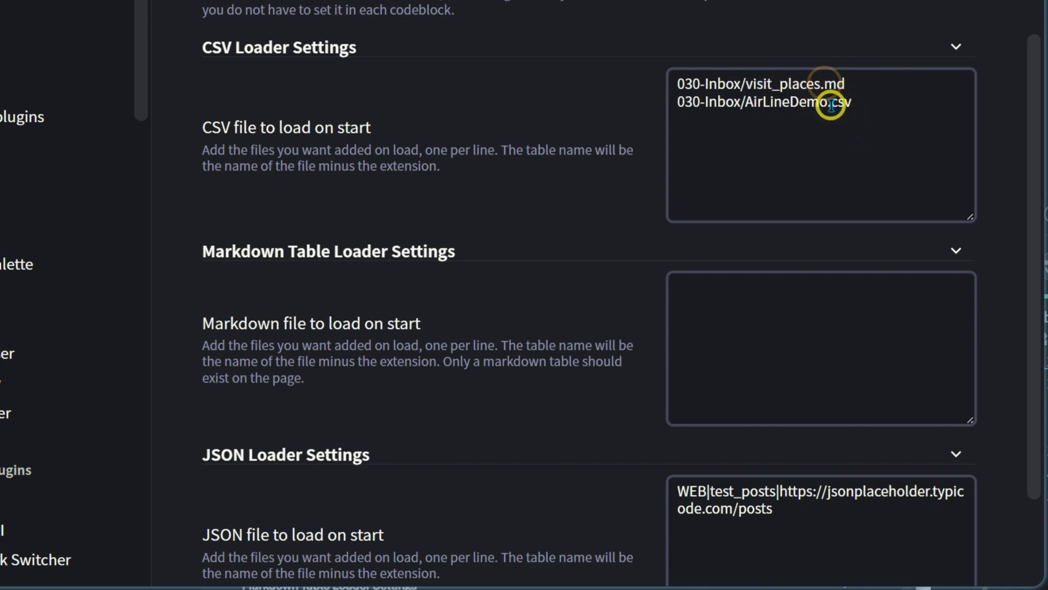
double_click(877, 81)
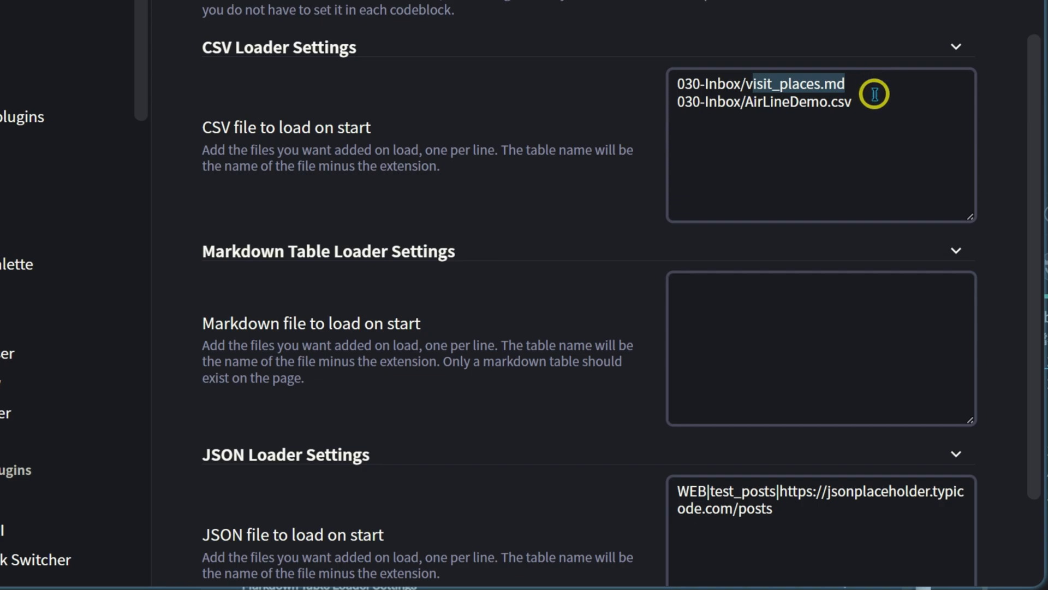
scroll(894, 137, "down", 2)
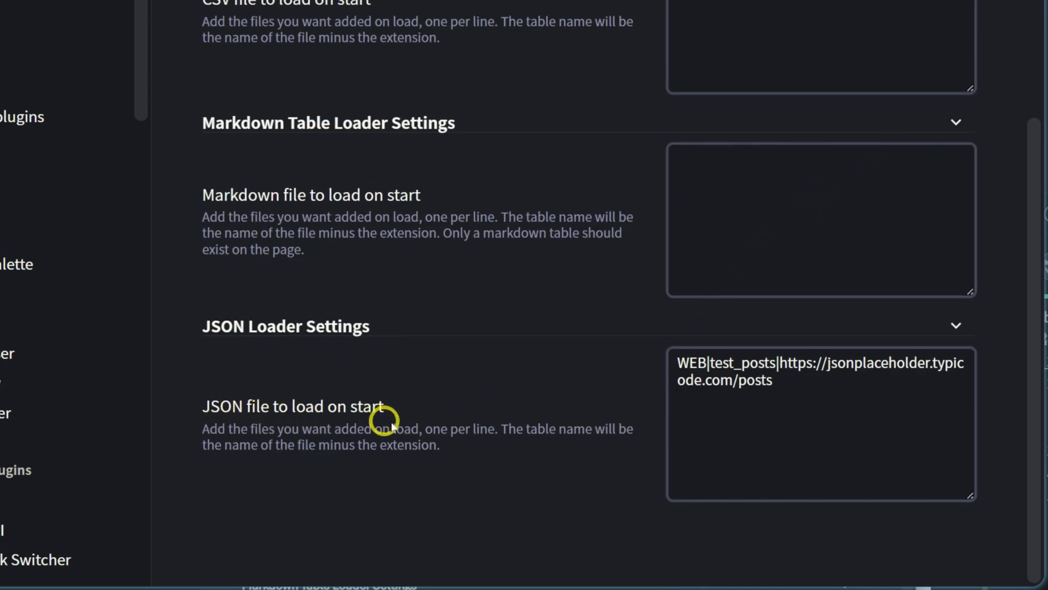
- Examine the web entry in the JSON Loader Settings, including its WEB prefix, table name and source URL
left_click(828, 383)
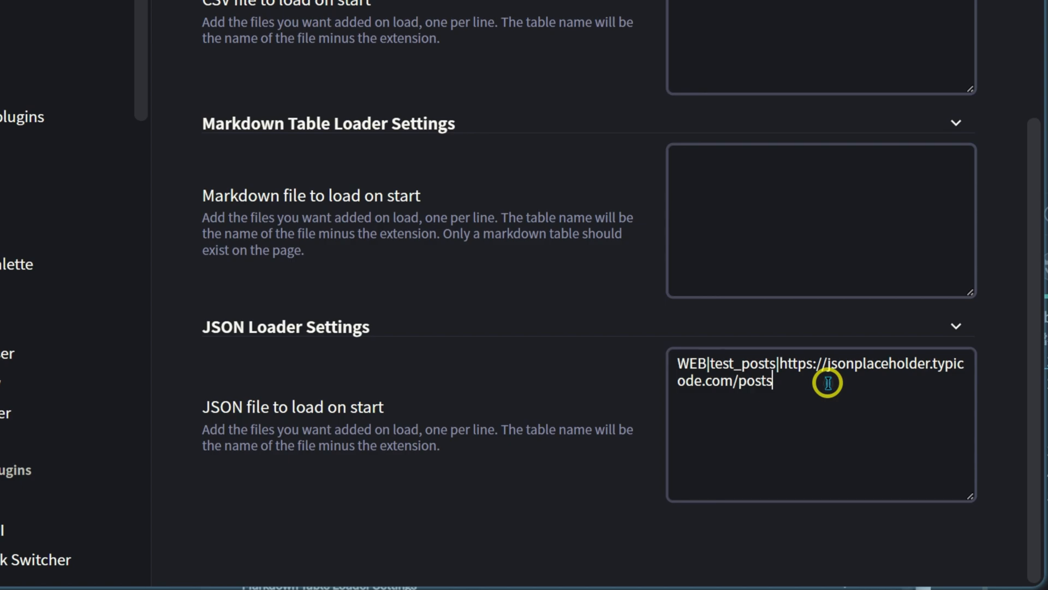
left_click_drag(677, 364, 706, 363)
left_click(708, 363)
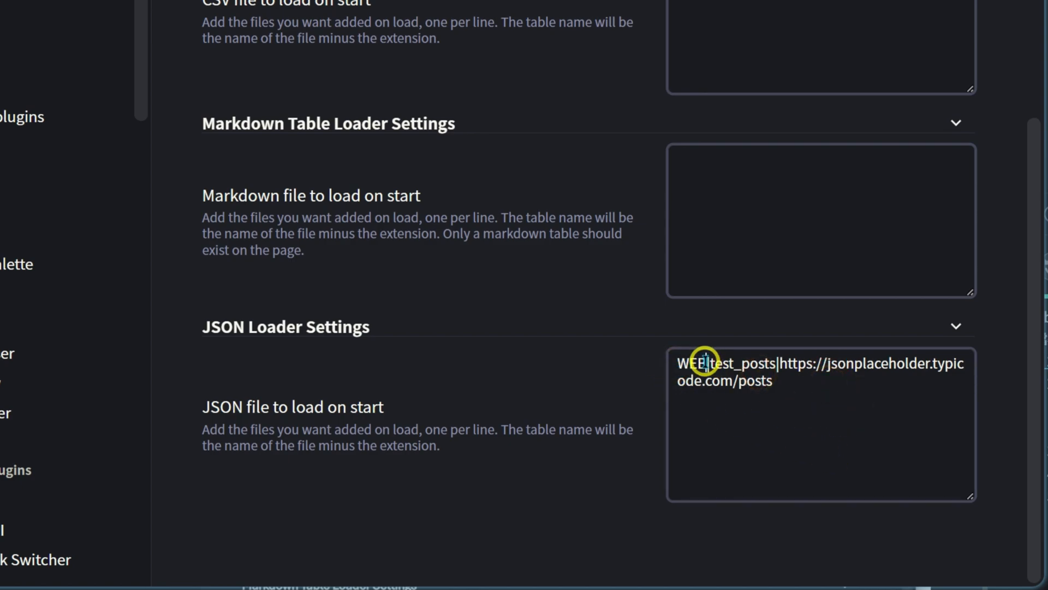
left_click(741, 365)
left_click_drag(711, 363, 849, 437)
left_click(832, 370)
left_click(841, 438)
left_click(798, 244)
left_click(802, 413)
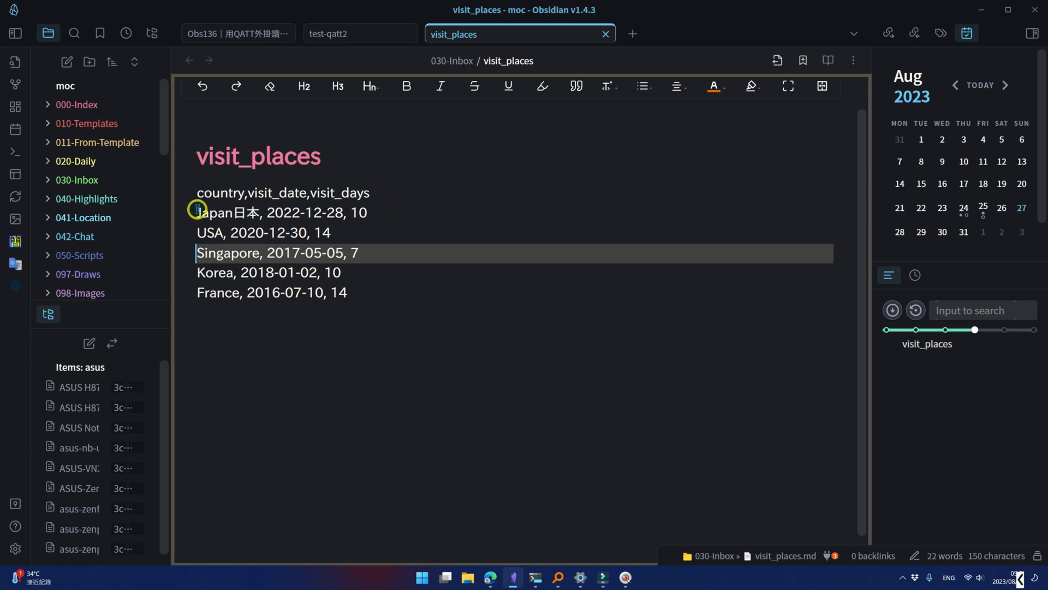
- Examine the visit_places note, comparing the header line's column names with the comma-separated values in the country rows
left_click_drag(196, 195, 433, 193)
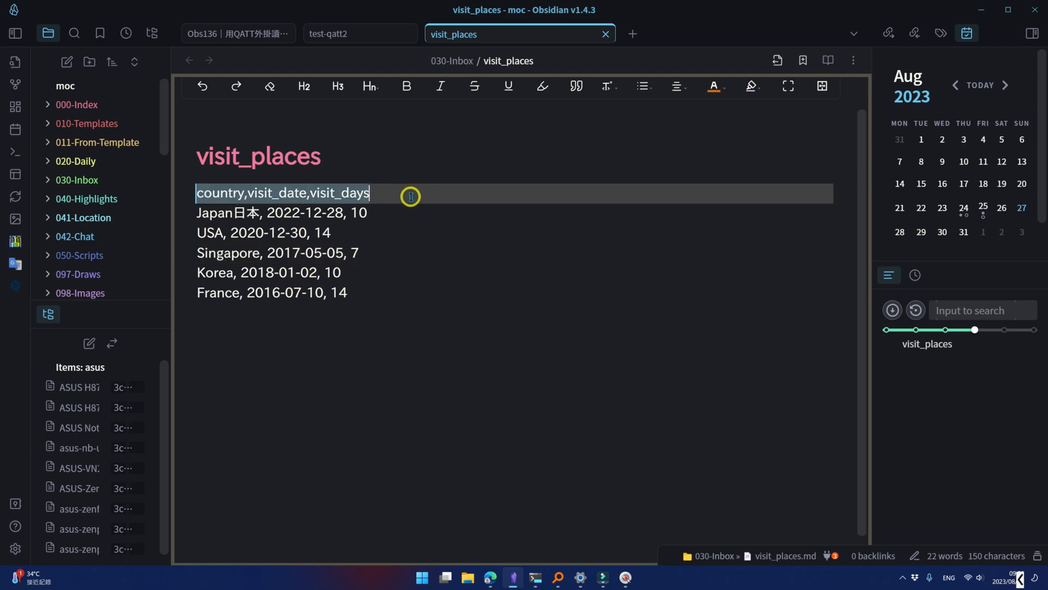
left_click(411, 198)
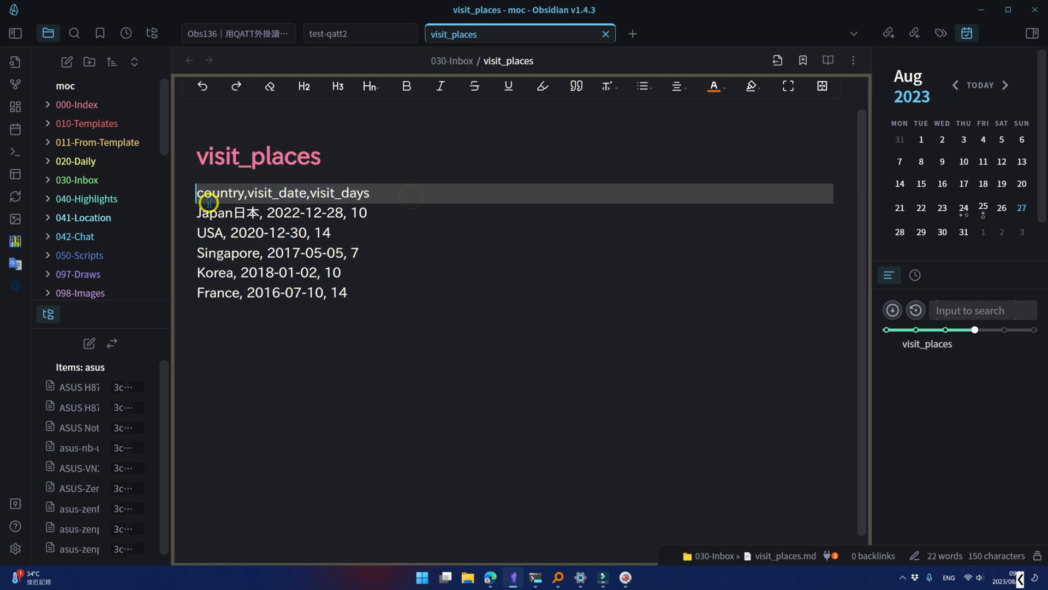
left_click(247, 194)
left_click(253, 208)
left_click(277, 253)
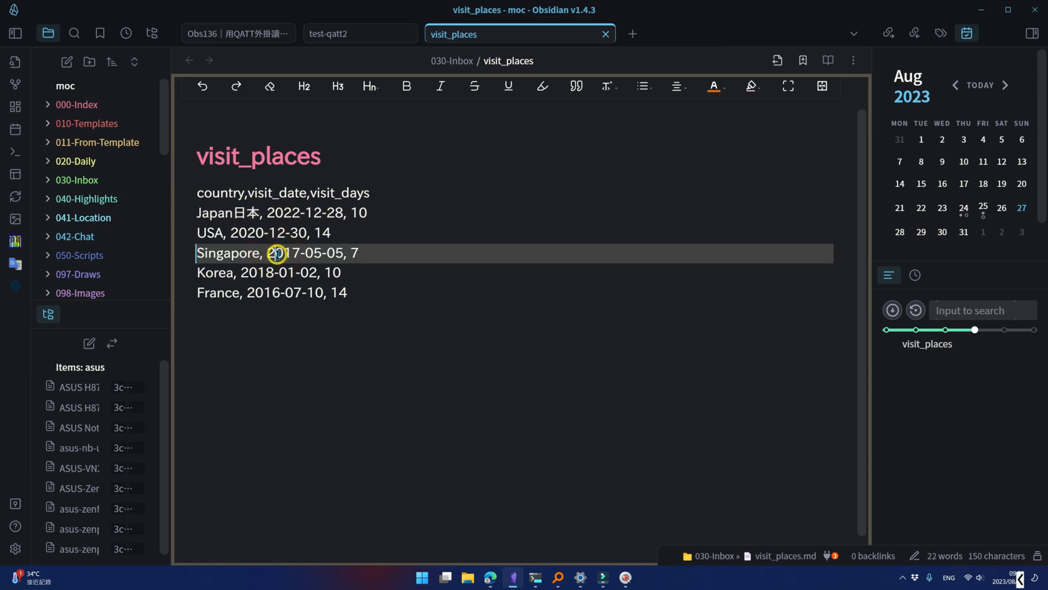
left_click(222, 196)
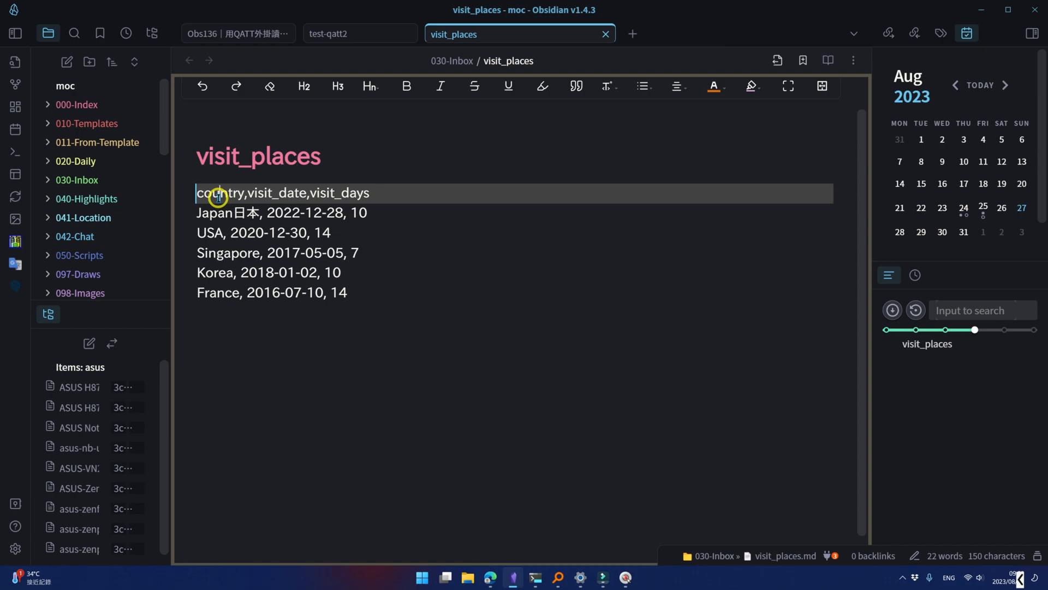
left_click(290, 211)
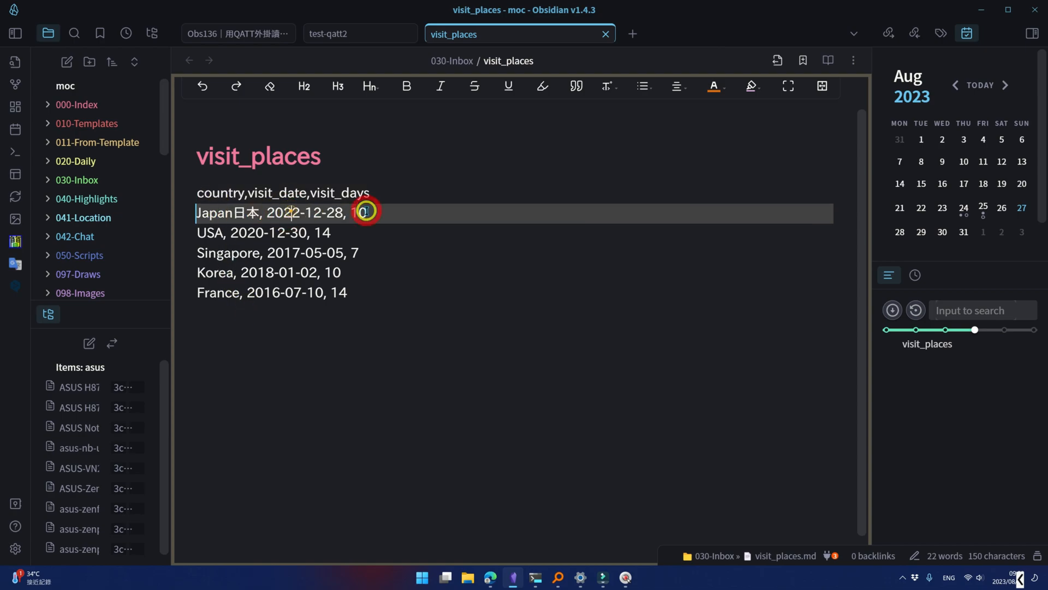
left_click(366, 211)
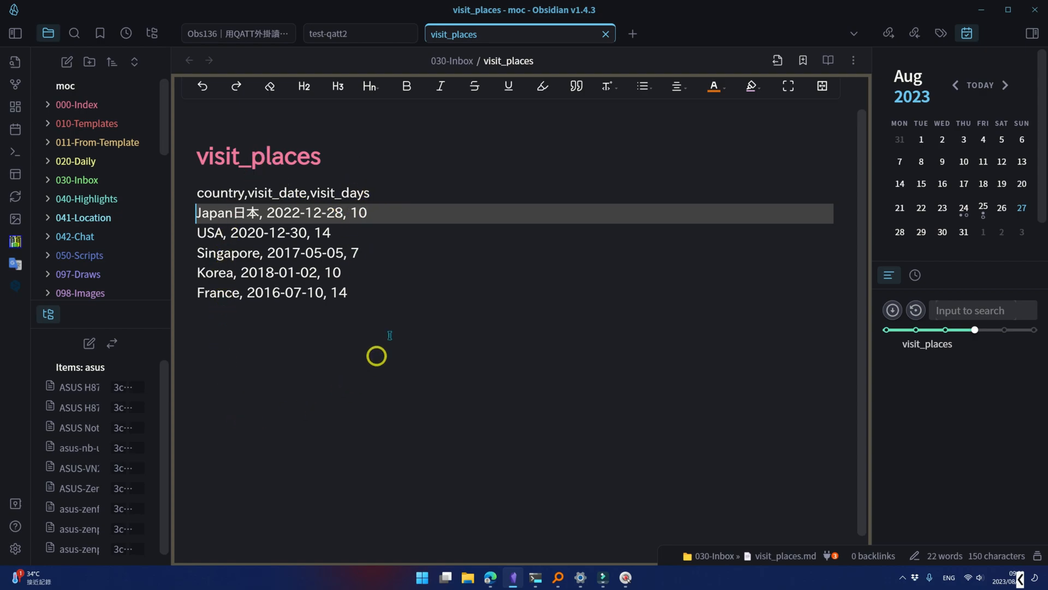
- Examine the first qatt block in test-qatt2, reading its selected columns, source table and Handlebars output row
left_click(335, 35)
scroll(500, 283, "down", 5)
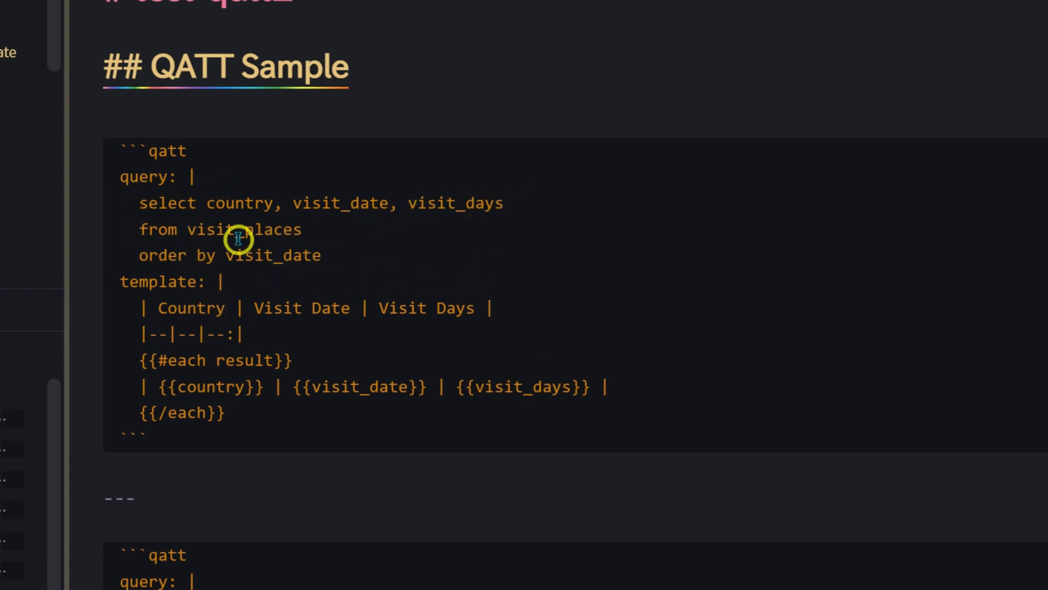
left_click_drag(206, 203, 539, 205)
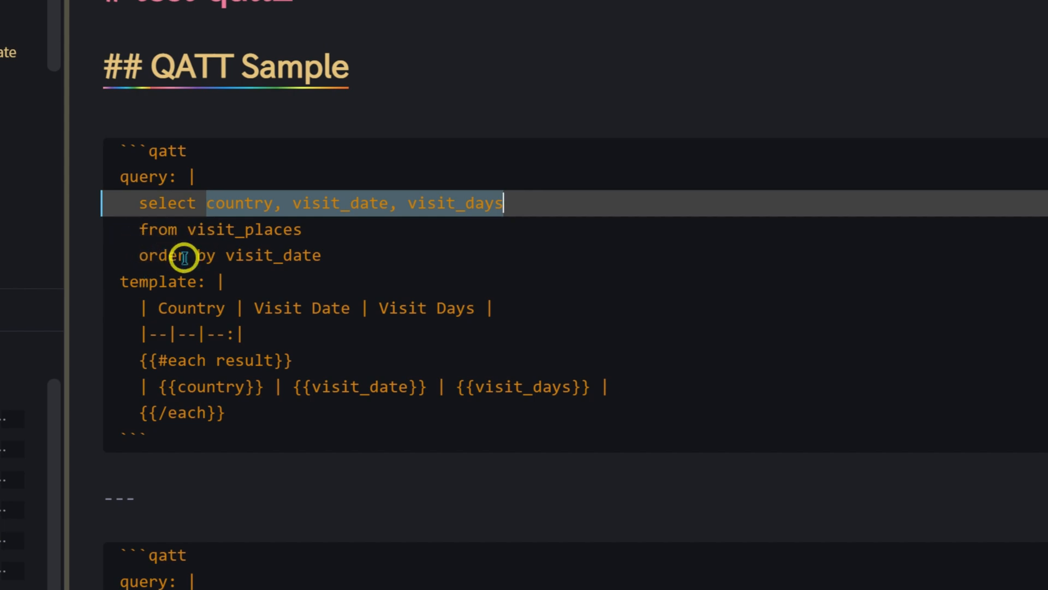
double_click(188, 229)
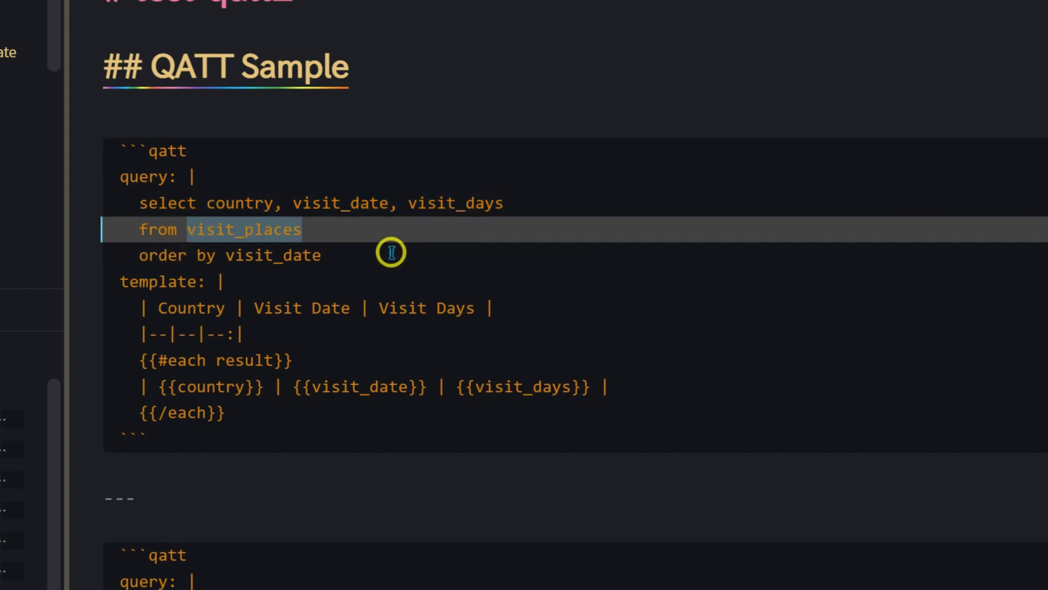
left_click(334, 229)
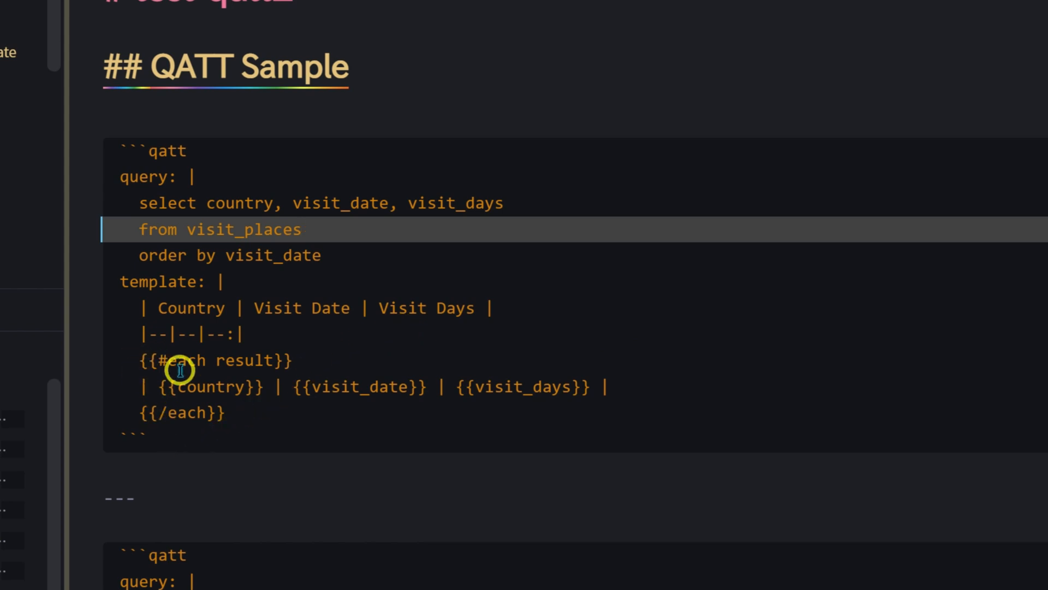
left_click_drag(129, 387, 693, 387)
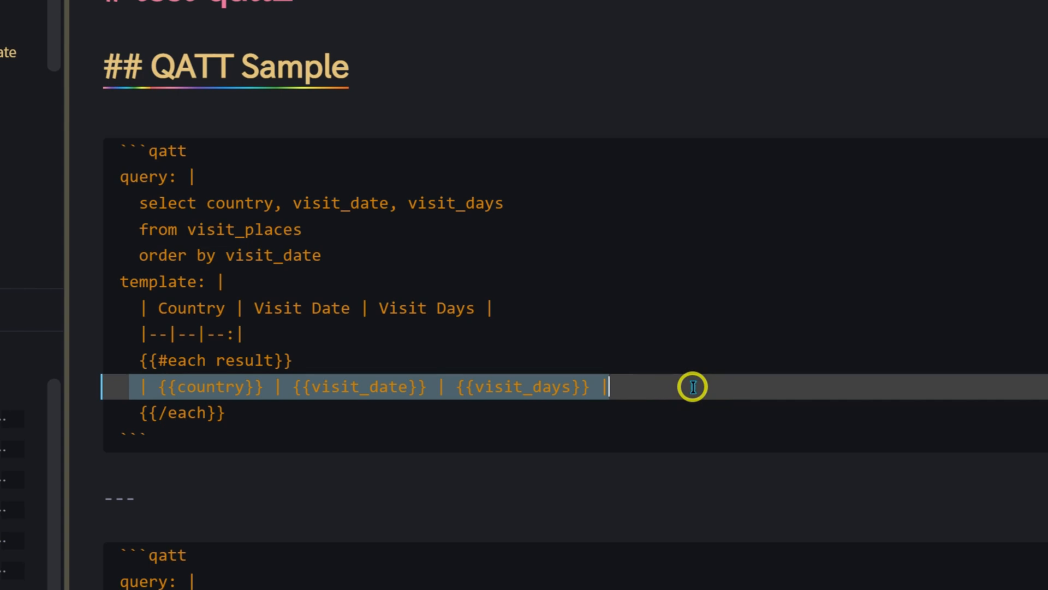
left_click(192, 391)
left_click(339, 387)
left_click(522, 387)
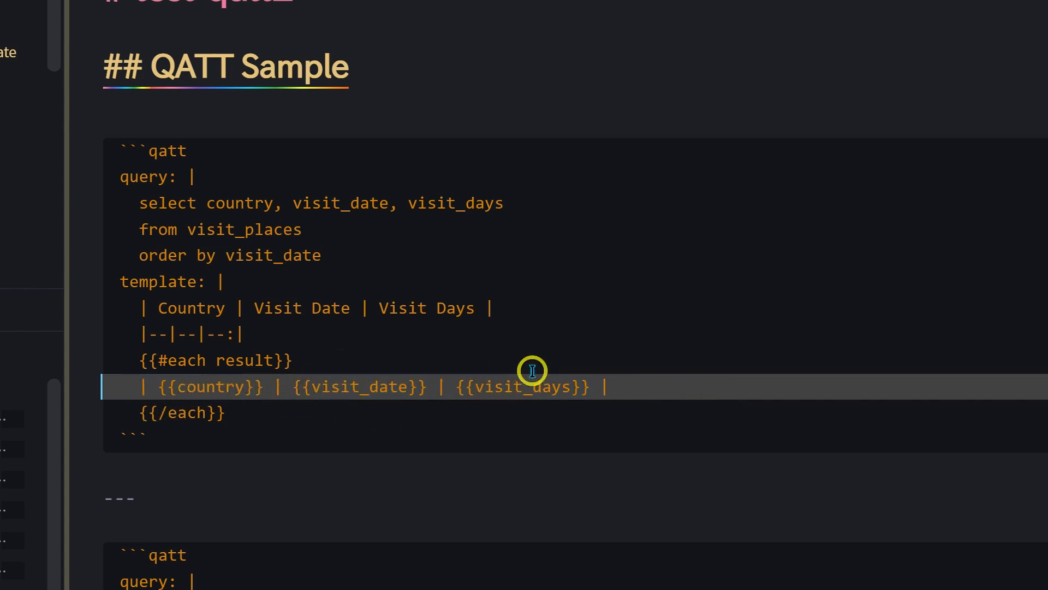
- View the rendered output of the first qatt block under QATT Sample, reopening its code and leaving it again
left_click(270, 116)
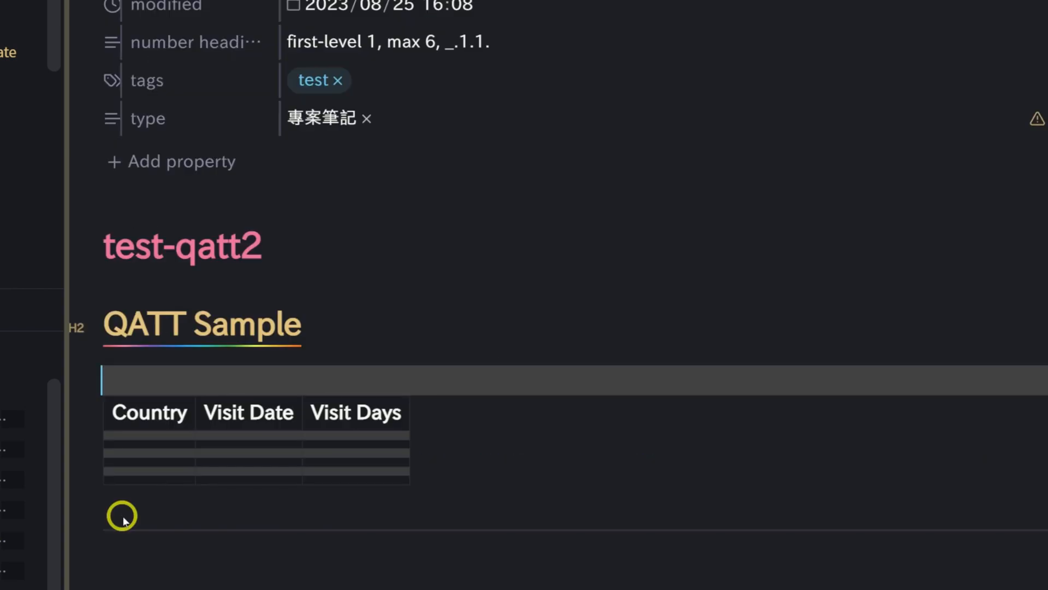
left_click(121, 518)
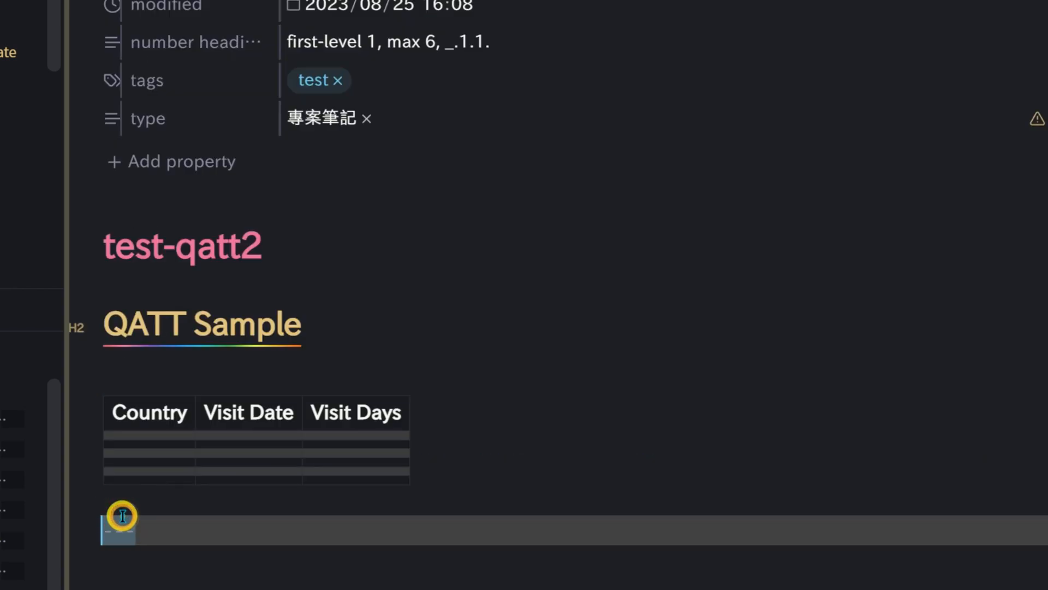
left_click(1038, 412)
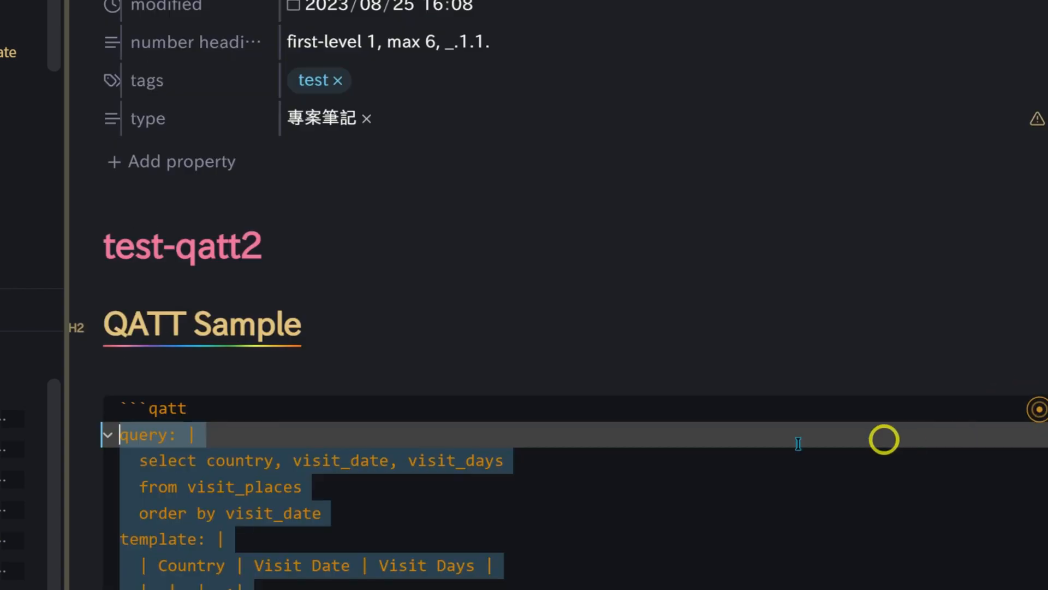
left_click(146, 379)
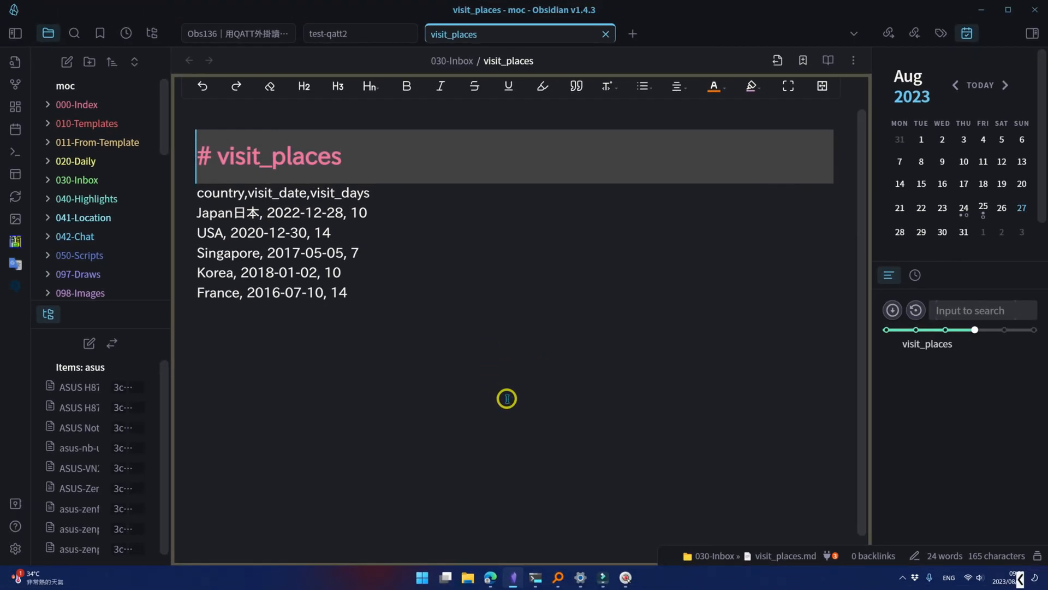
- Delete the heading line above the column names in visit_places and check the first table in test-qatt2
key("ctrl+d")
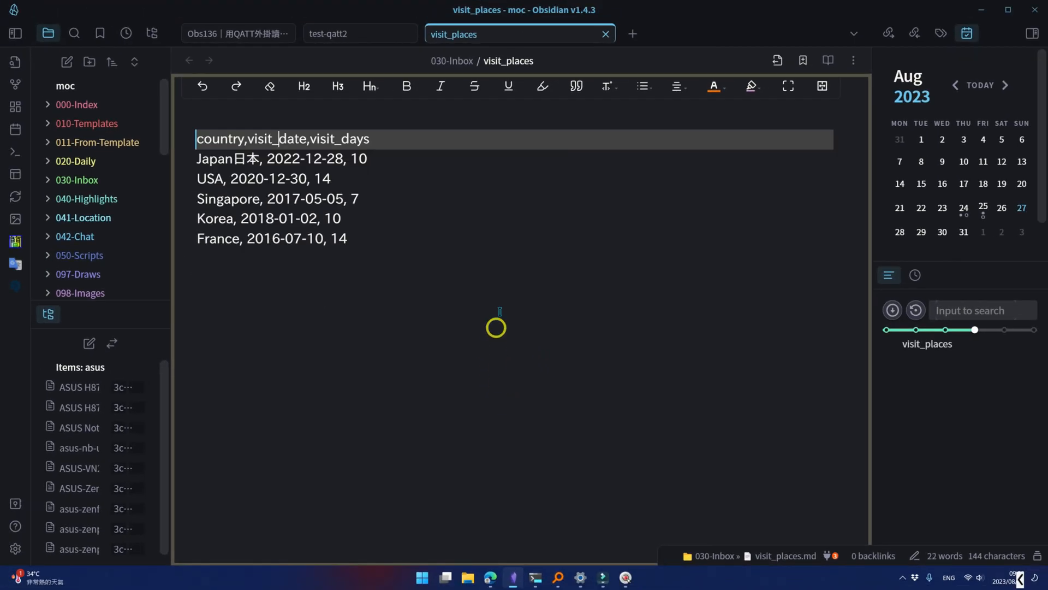
left_click(339, 34)
scroll(470, 393, "down", 1)
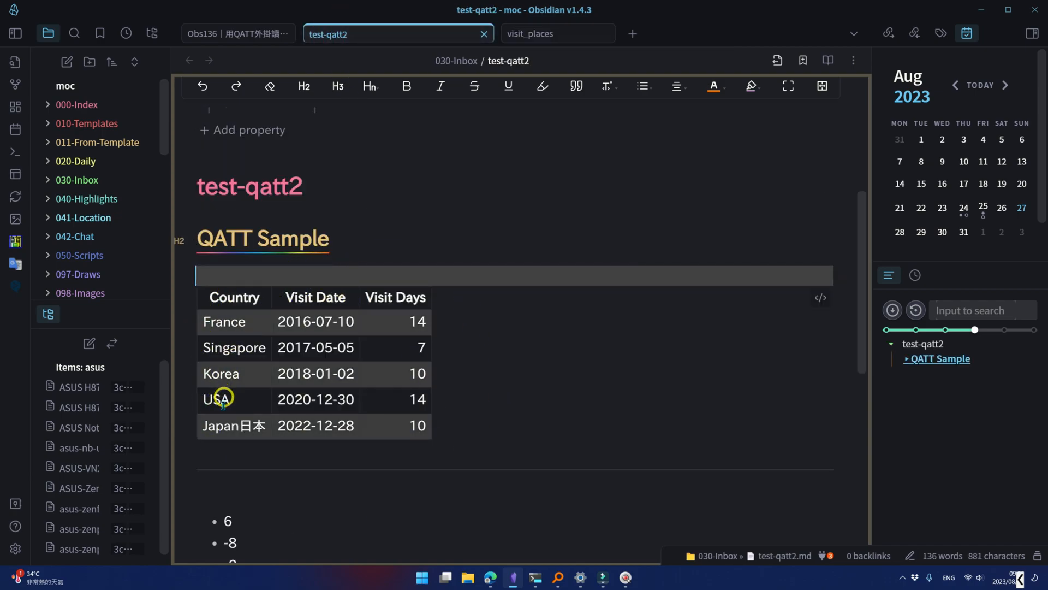
- Return to the visit_places note and undo the deletion of its heading line
left_click(555, 34)
key("ctrl+z")
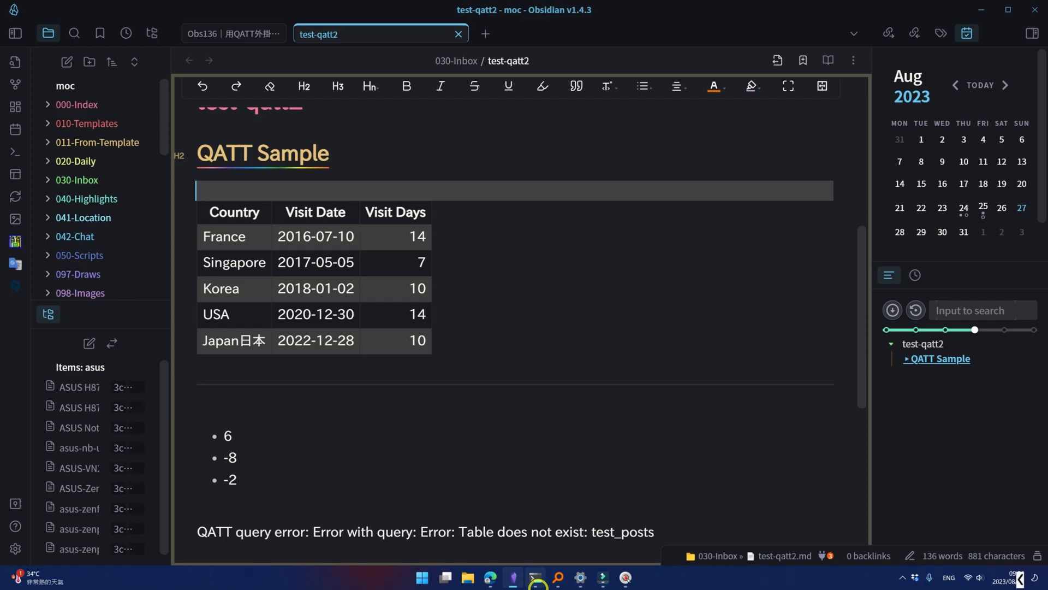
- Switch to the command prompt, change to the moc vault's 030-Inbox folder on drive J, and open visit_places.md in EmEditor with the ee command
left_click(536, 579)
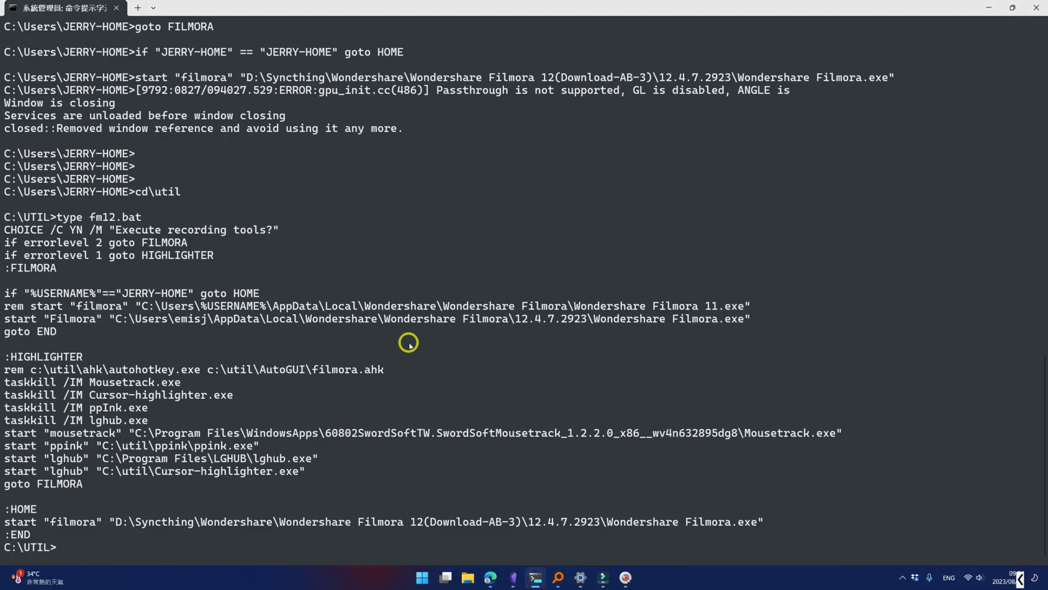
type("j:")
key("Return")
type("cd \\jerry\\moc\\030-Inbox")
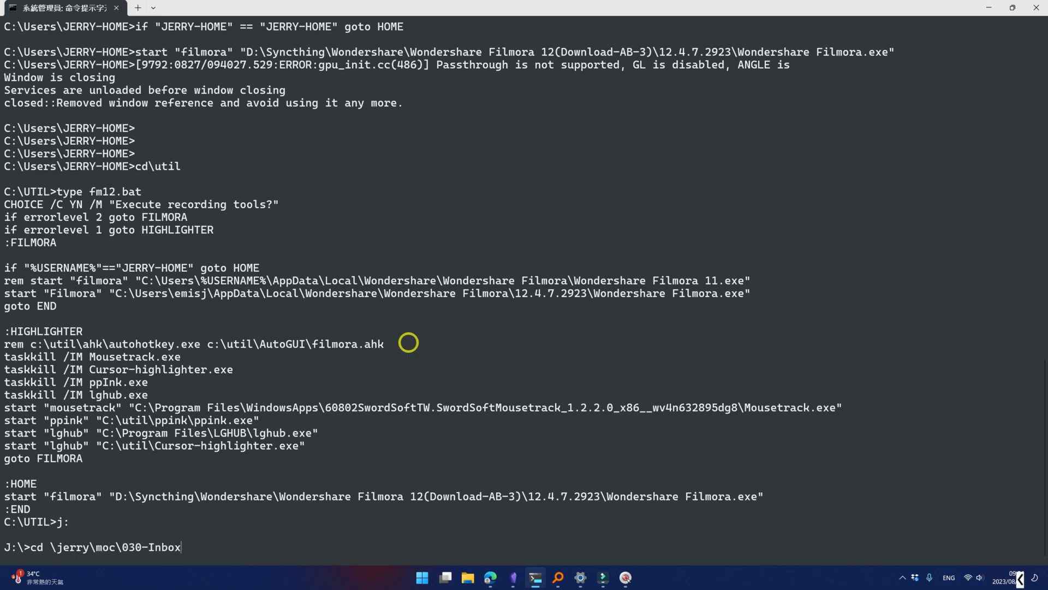
key("Return")
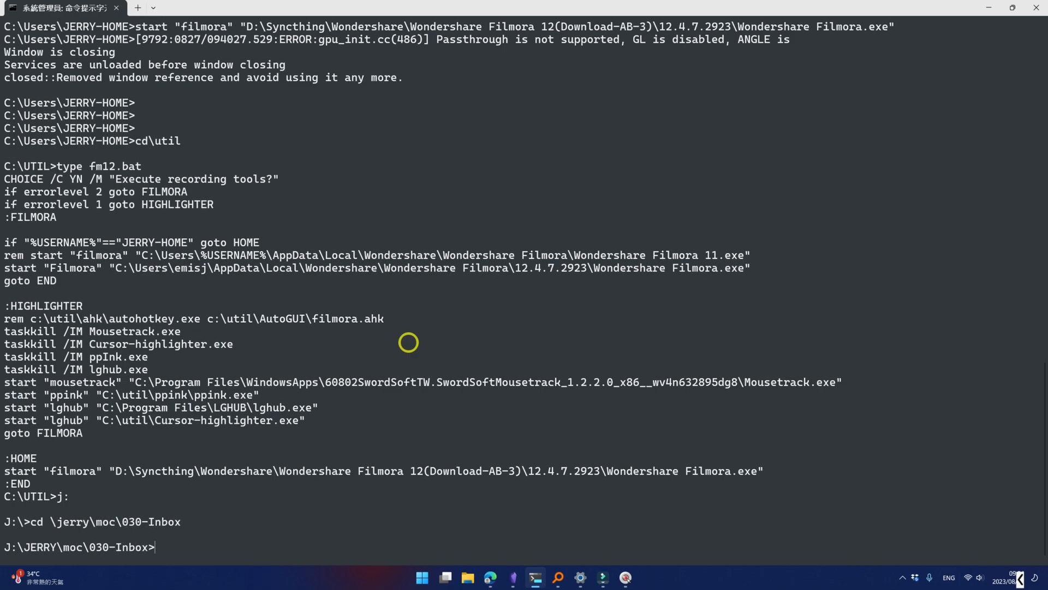
type("ee visit_places.md")
key("Return")
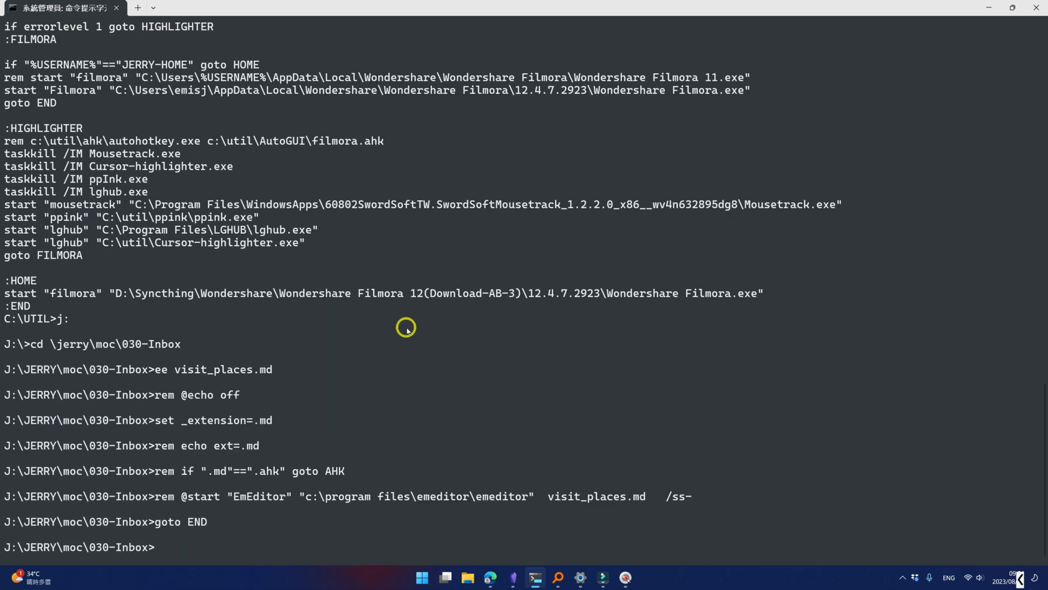
- Duplicate the France line five times at the end of visit_places.md and save the file
left_click(309, 285)
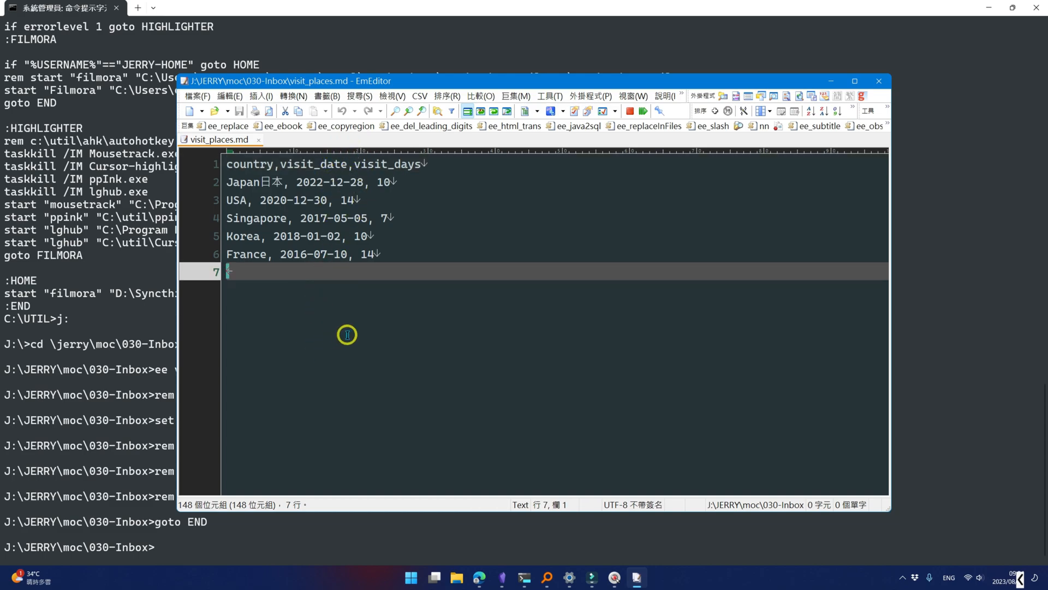
left_click(262, 255)
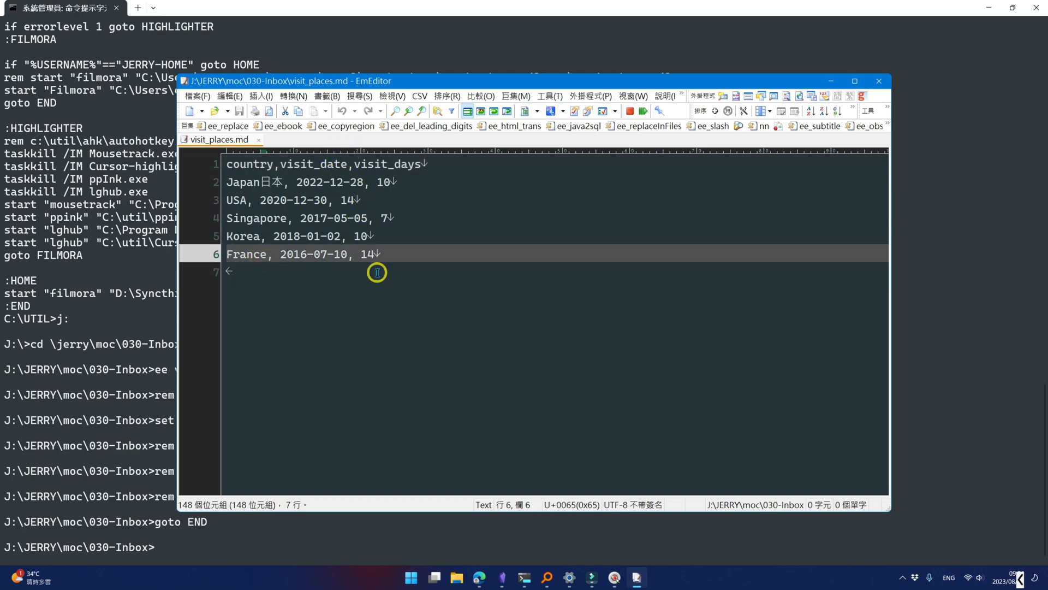
key("ctrl+d")
key("ctrl+d")
key("ctrl+d")
key("ctrl+d")
key("ctrl+d")
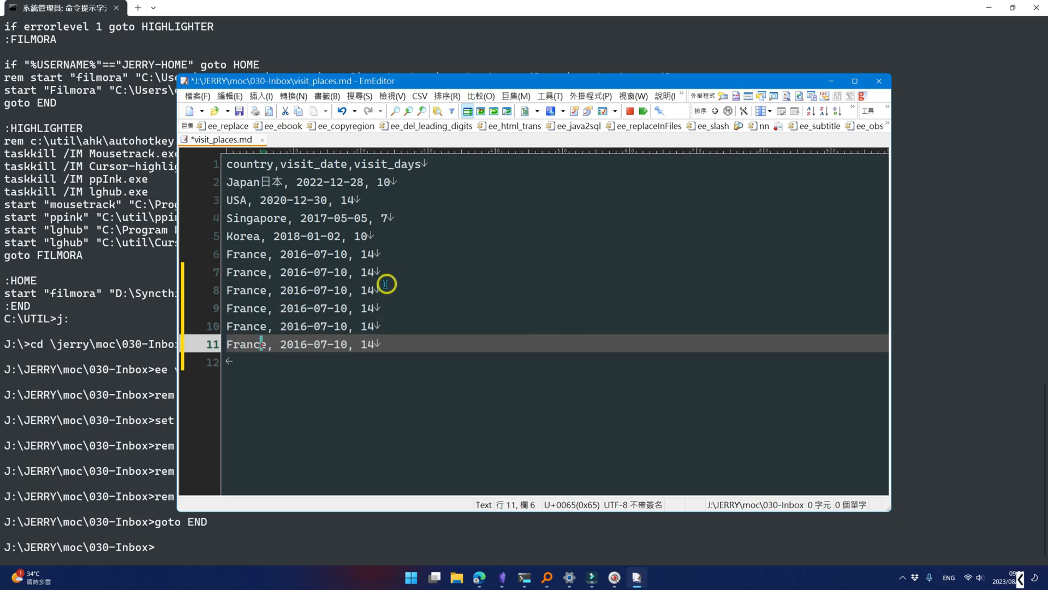
key("ctrl+s")
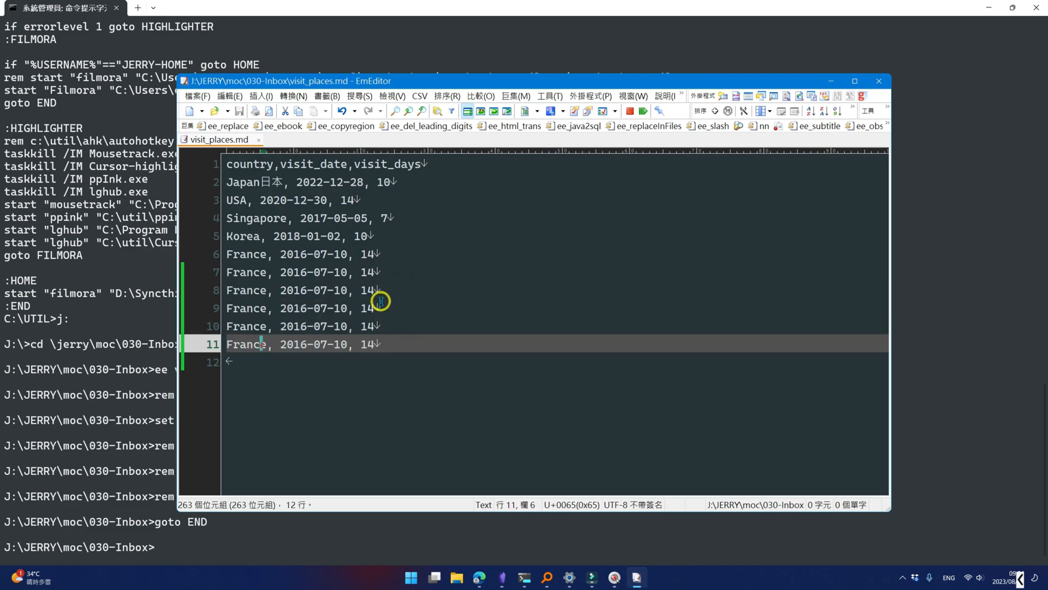
- Return to Obsidian and check the visit places table under QATT Sample in test-qatt2
left_click(505, 579)
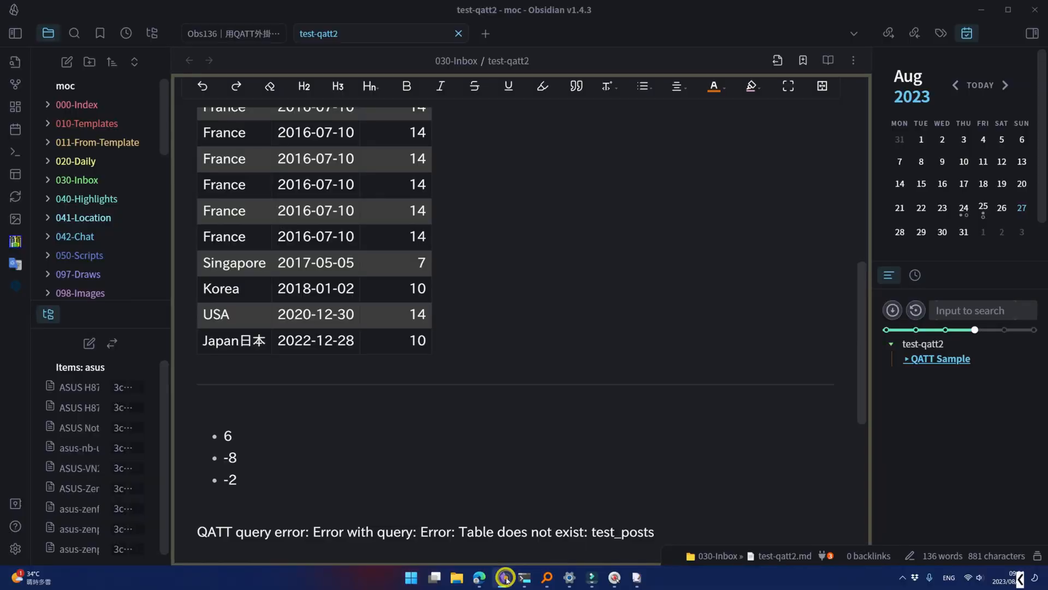
scroll(575, 309, "up", 1)
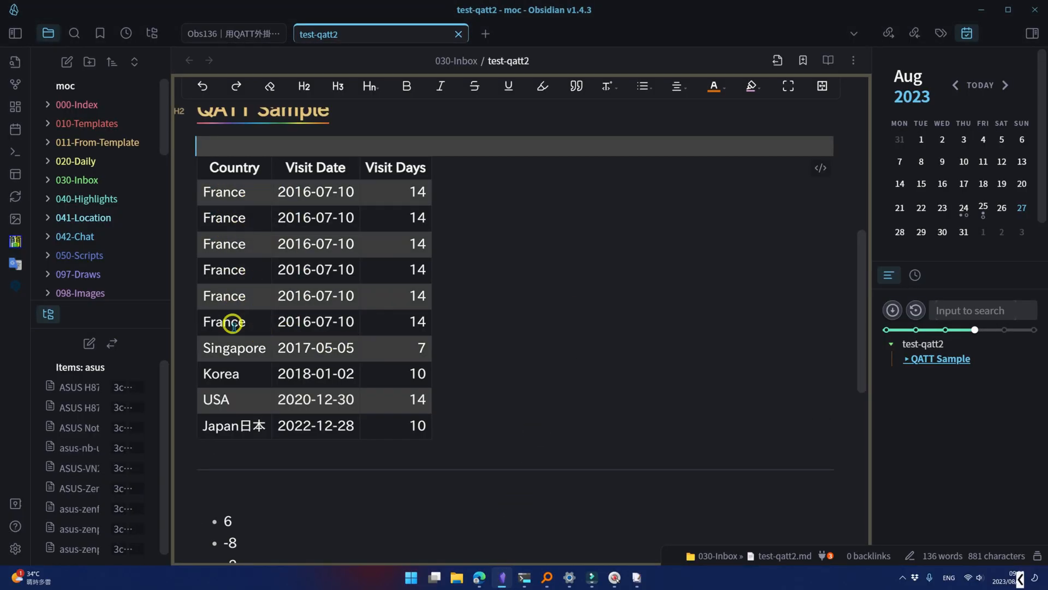
scroll(241, 224, "up", 1)
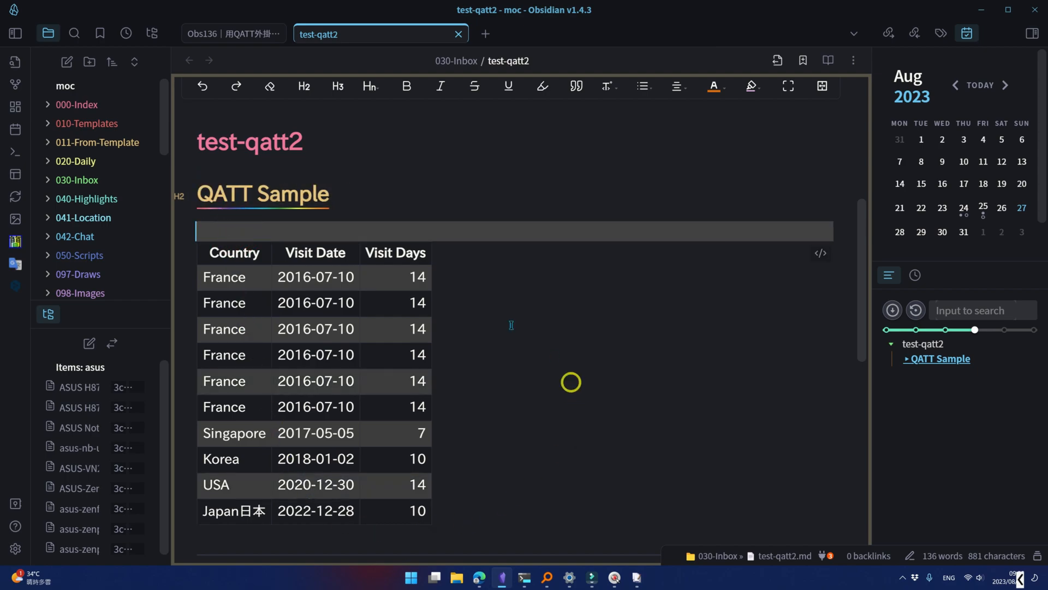
- Open the code of the second qatt block and read its AirLineDemo query and template
scroll(484, 415, "down", 3)
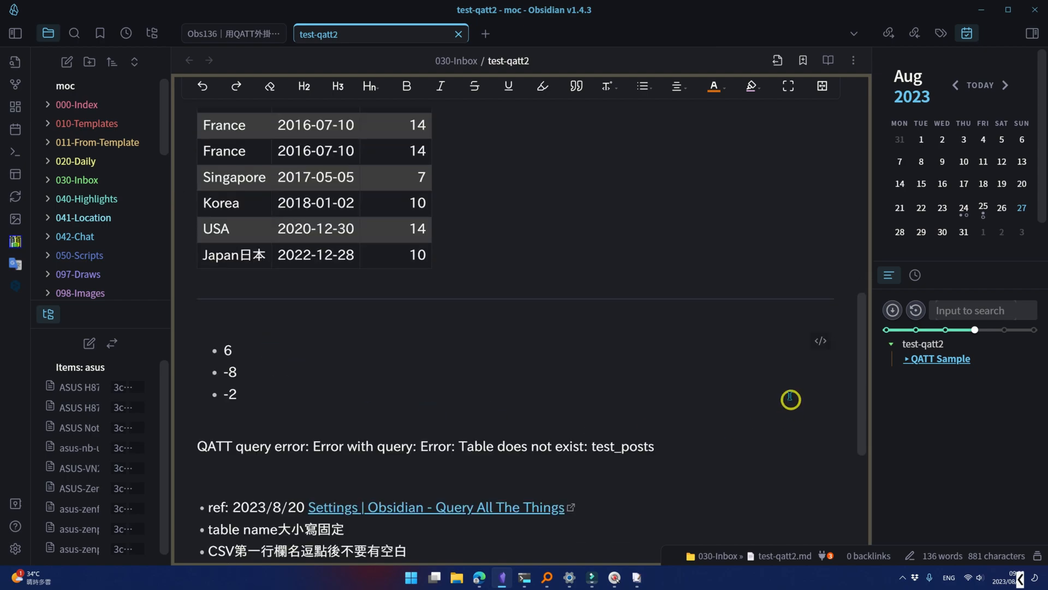
left_click(821, 340)
scroll(363, 332, "down", 1)
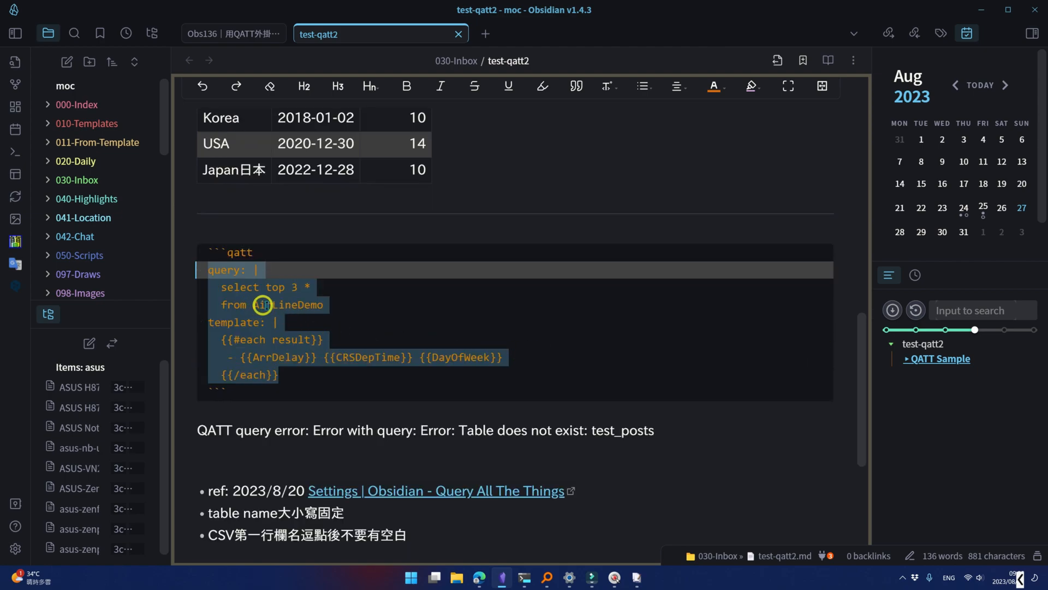
left_click(376, 307)
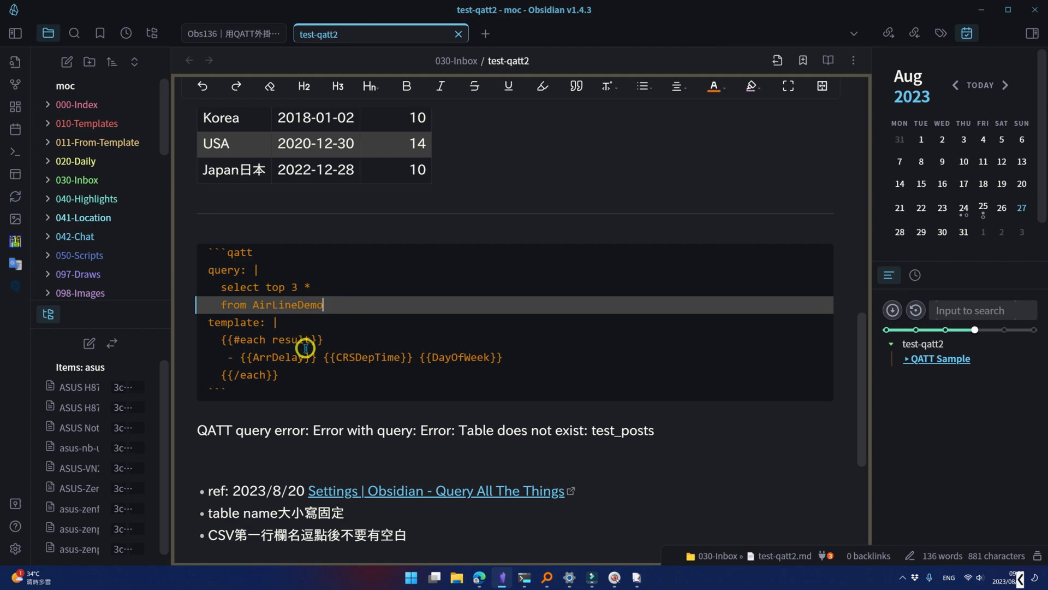
- Open AirLineDemo.csv in EmEditor from the command prompt and look through its header line and data rows
left_click(524, 577)
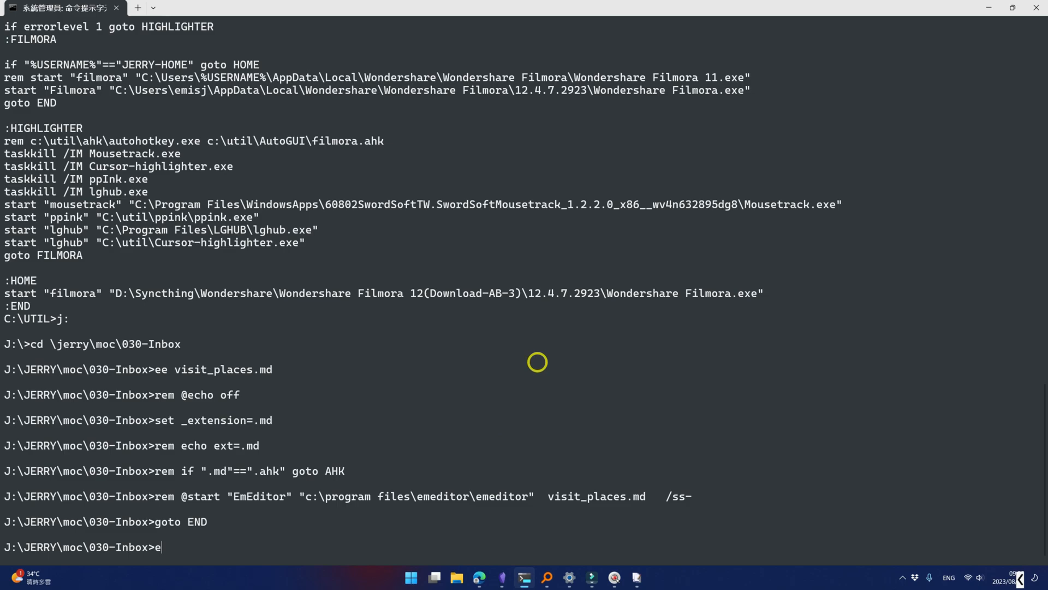
type("ee air")
key("Tab")
key("Return")
scroll(534, 355, "down", 11)
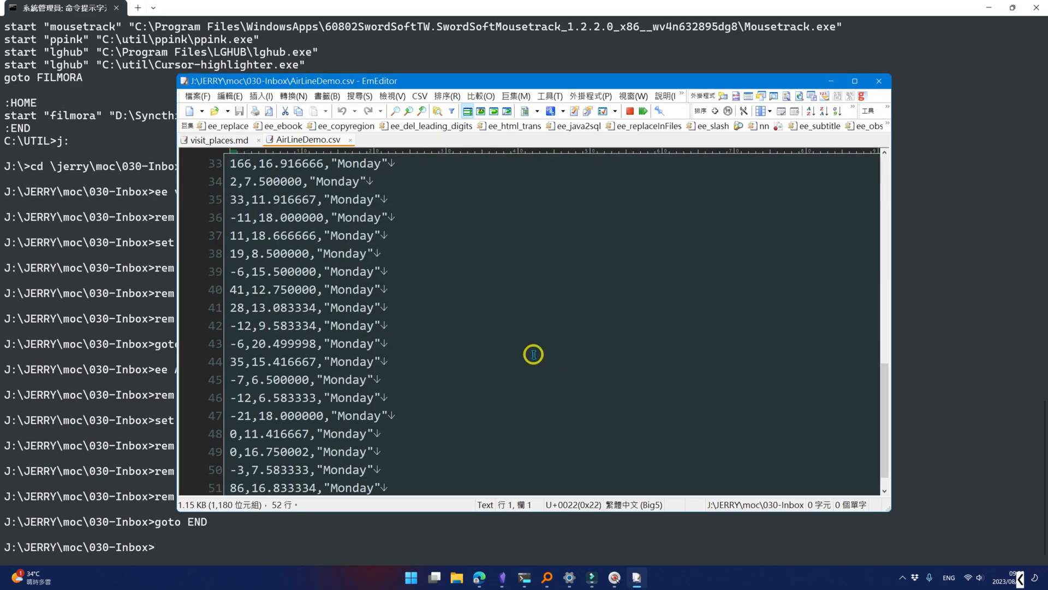
left_click(309, 454)
scroll(391, 428, "up", 15)
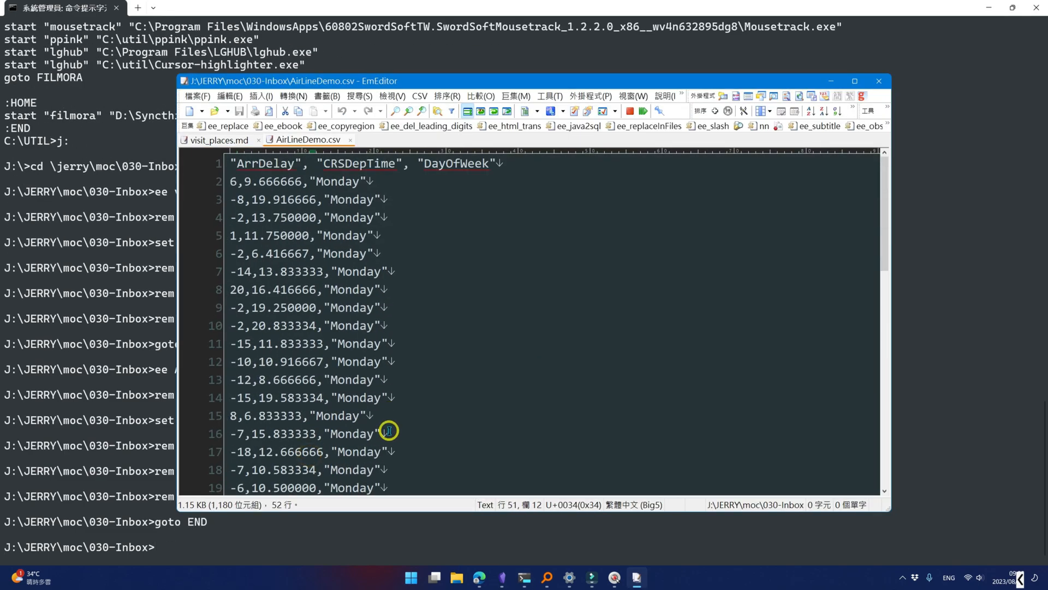
- Back in Obsidian, change the AirLineDemo query to select the top 30 rows and view the rendered list
key("alt+Tab")
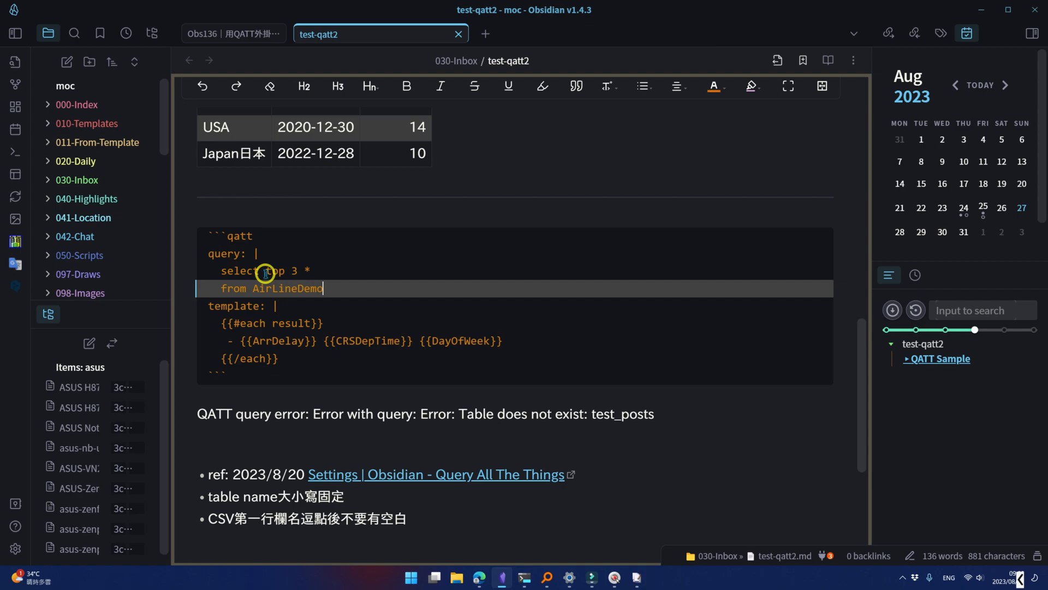
left_click(296, 270)
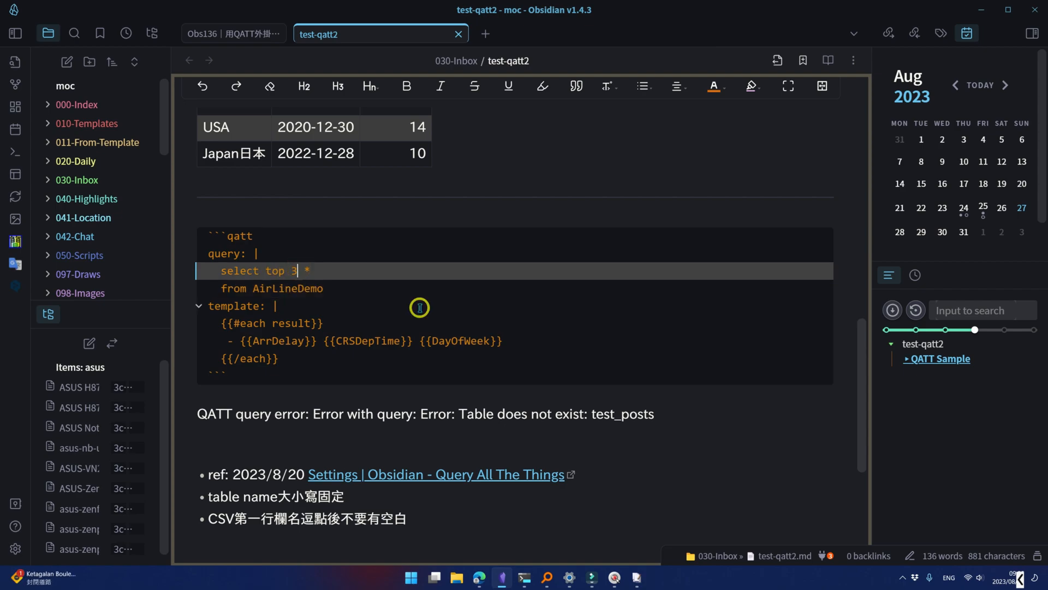
type("0")
scroll(505, 269, "down", 5)
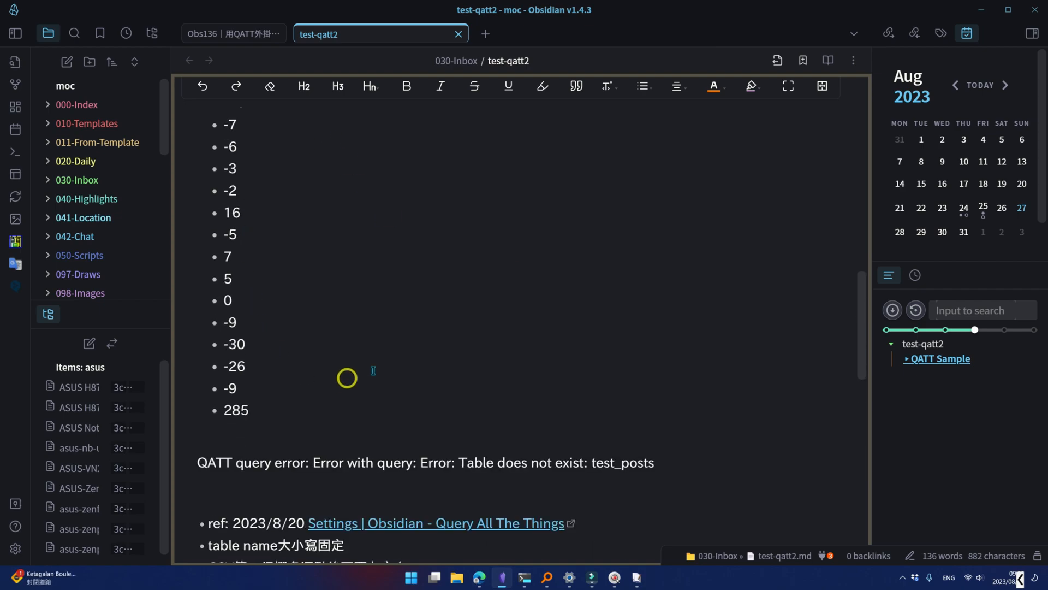
scroll(289, 350, "down", 3)
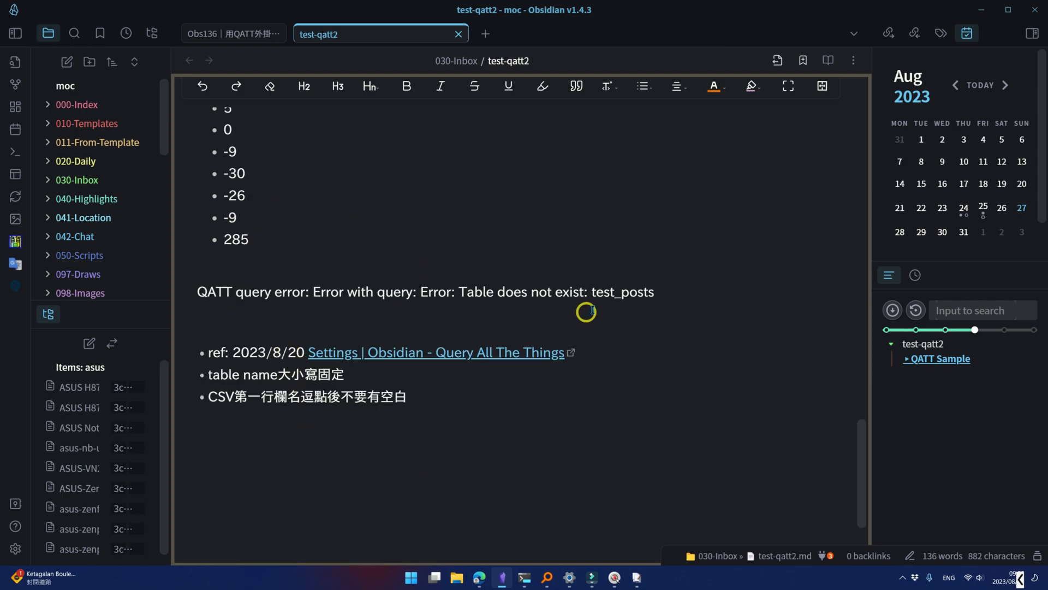
- Open the code of the third qatt block, which queries test_posts, and leave it again
left_click(227, 276)
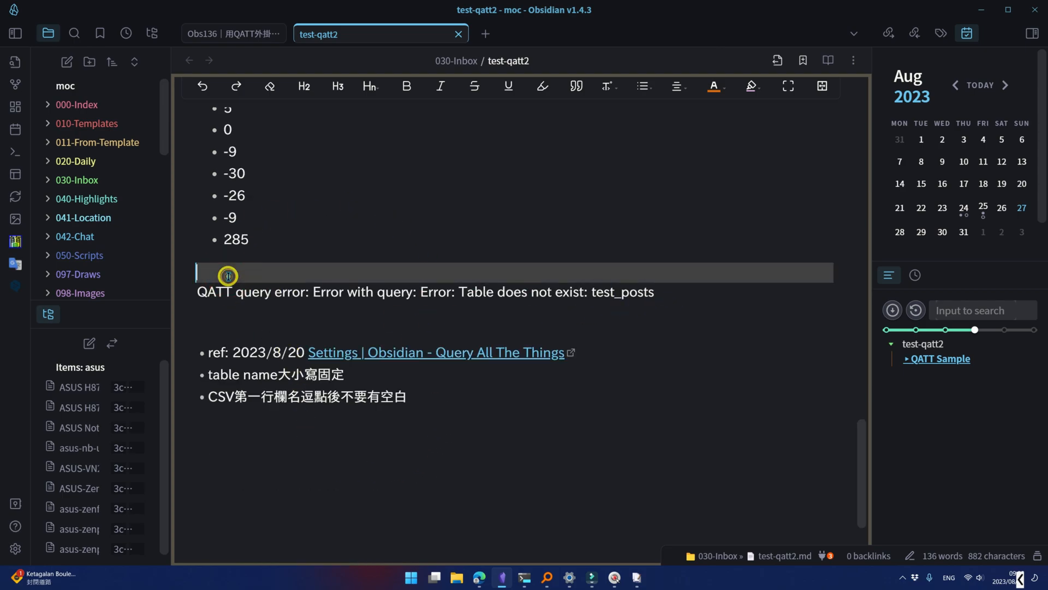
left_click(221, 328)
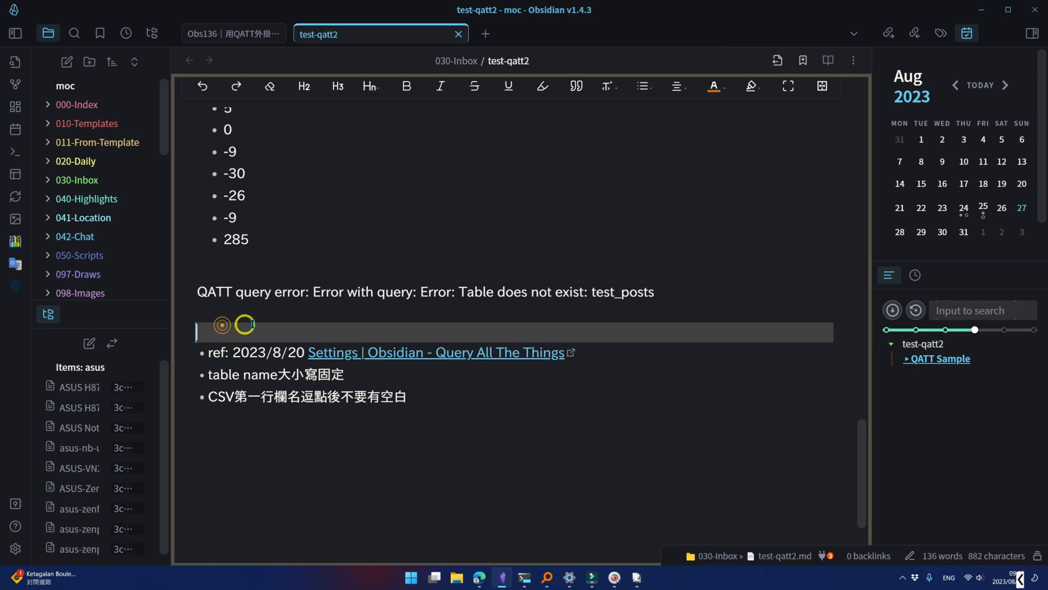
left_click(284, 262)
left_click(283, 318)
left_click(241, 272)
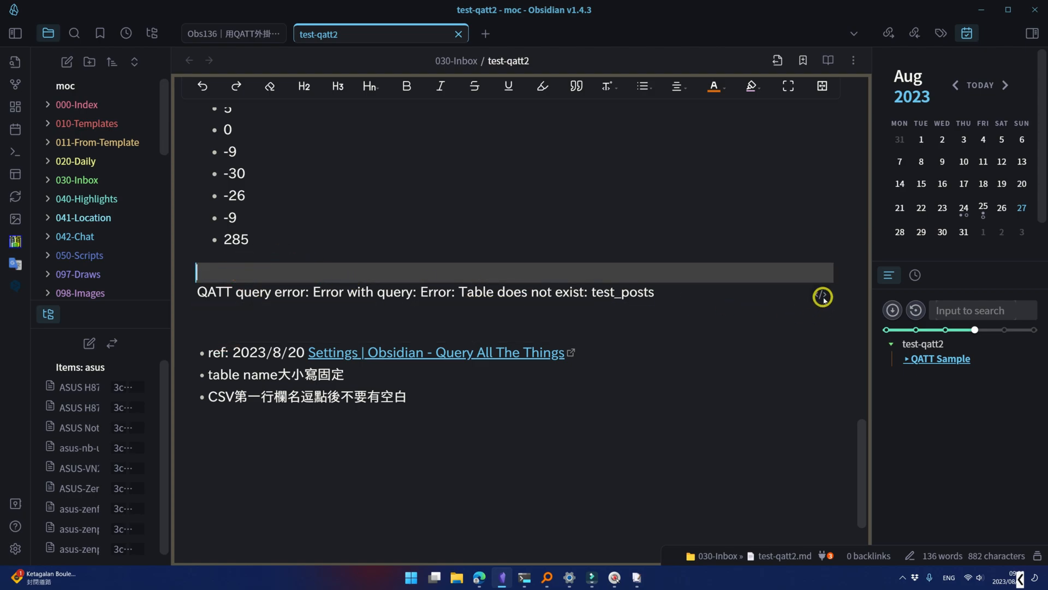
left_click(821, 295)
left_click(241, 267)
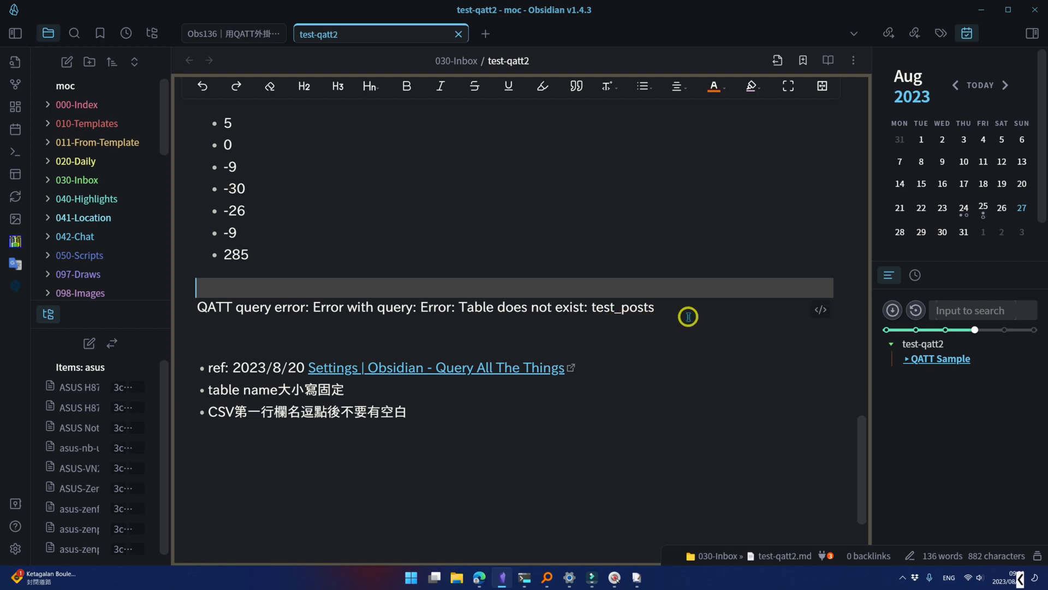
- Filter the installed community plugins by "query" and open the Query All The Things plugin's settings
left_click(15, 548)
left_click(229, 219)
scroll(786, 420, "down", 10)
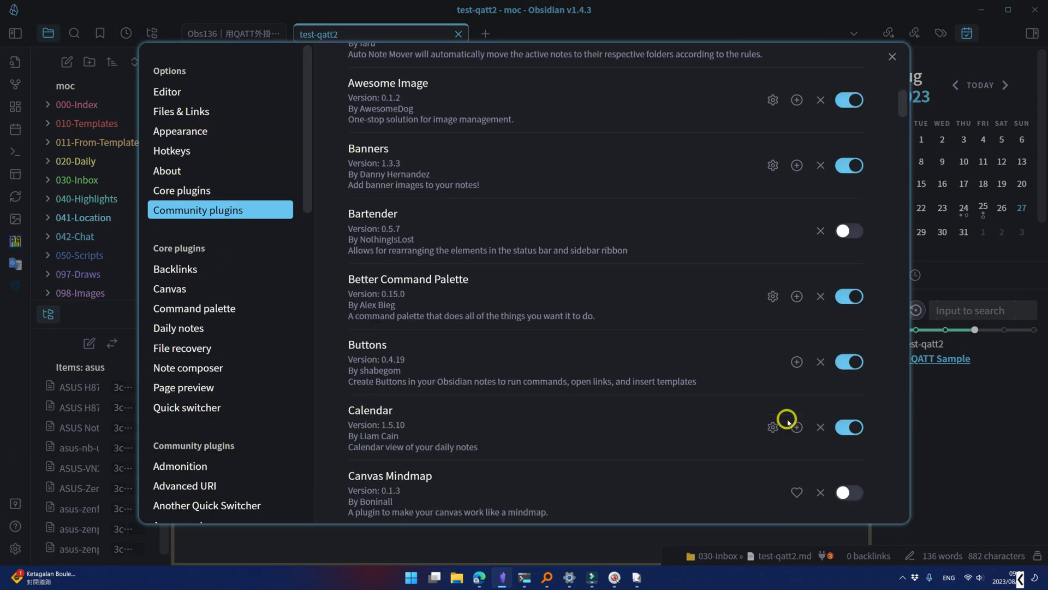
scroll(704, 307, "up", 10)
left_click(763, 256)
type("query")
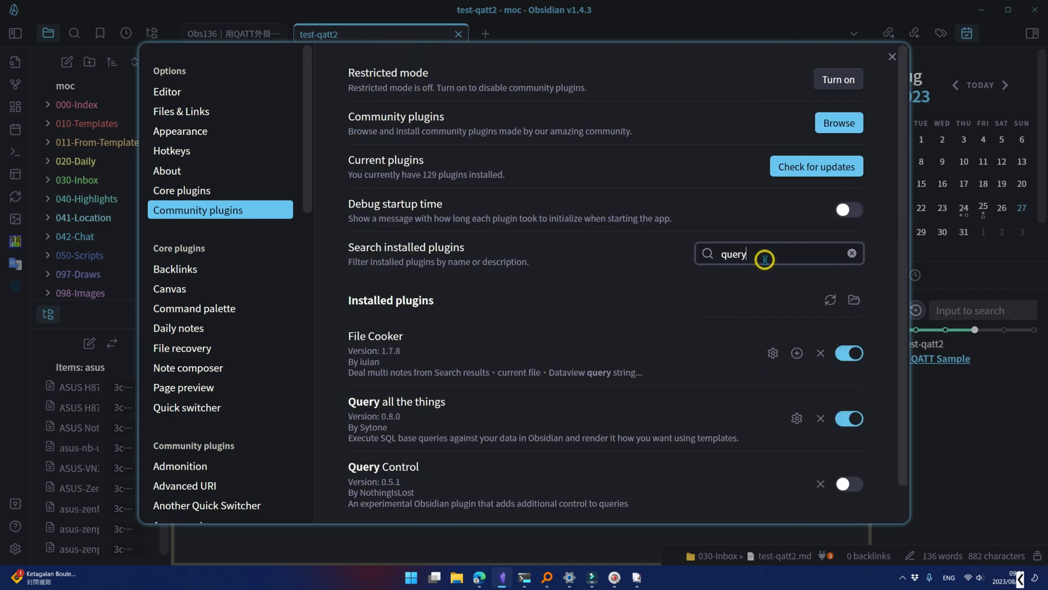
left_click(796, 419)
- Examine the test_posts web address in the JSON loader settings and view its source data in the browser, returning to Obsidian
scroll(736, 377, "down", 5)
triple_click(734, 375)
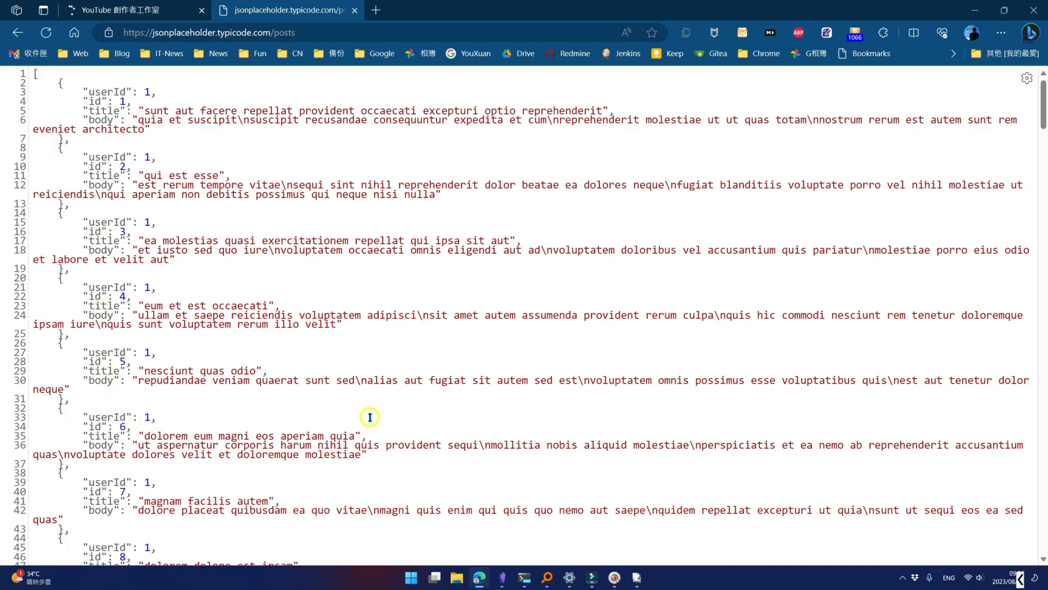
scroll(370, 417, "down", 5)
scroll(369, 417, "up", 5)
left_click(502, 578)
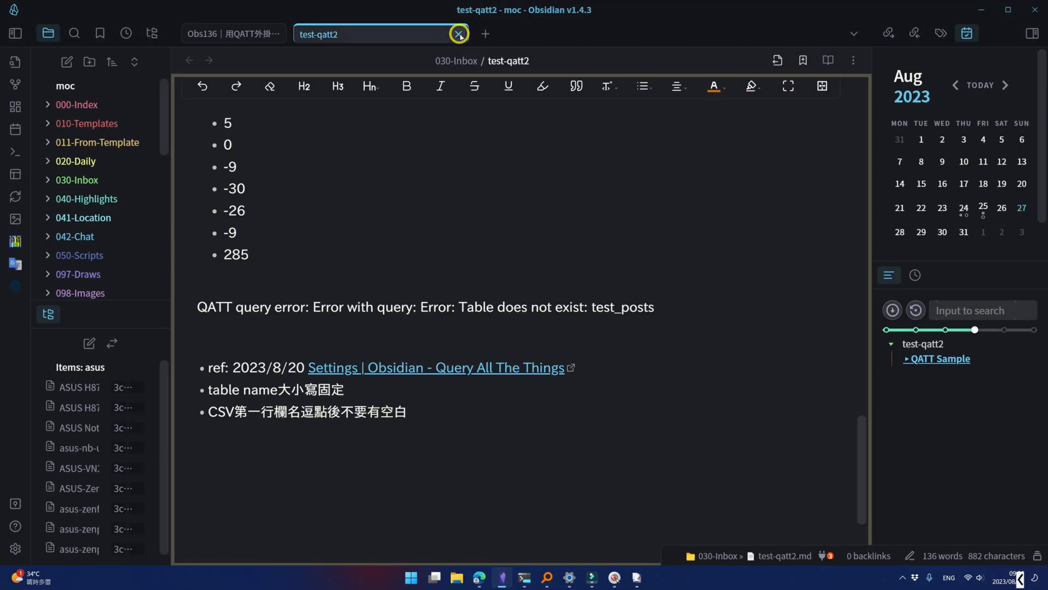
- Close the test-qatt2 note, reopen it by searching for "test", and place the cursor below the test_posts block
left_click(459, 34)
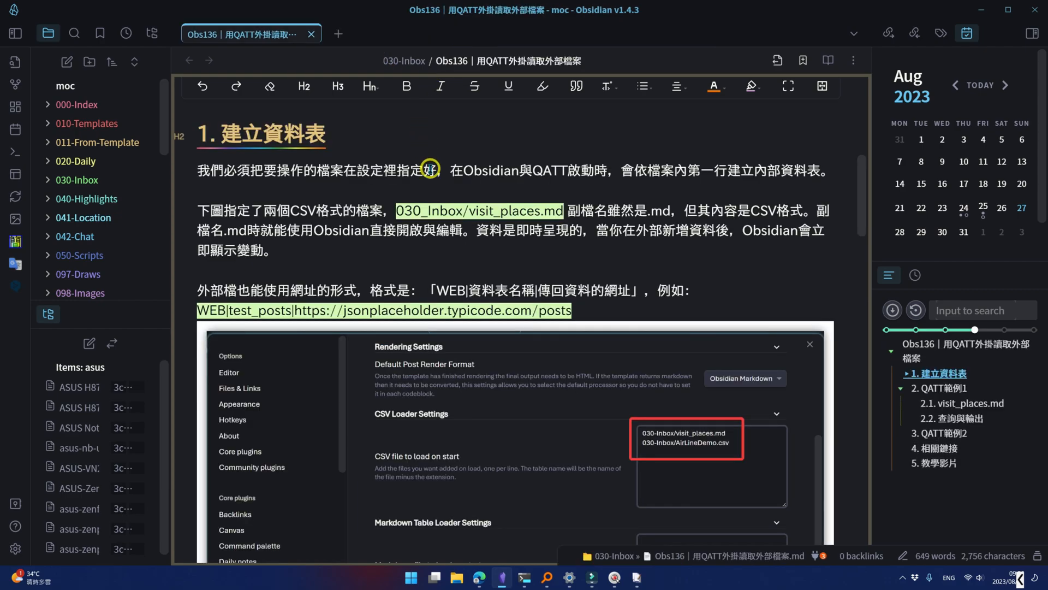
key("ctrl+o")
type("test")
key("Return")
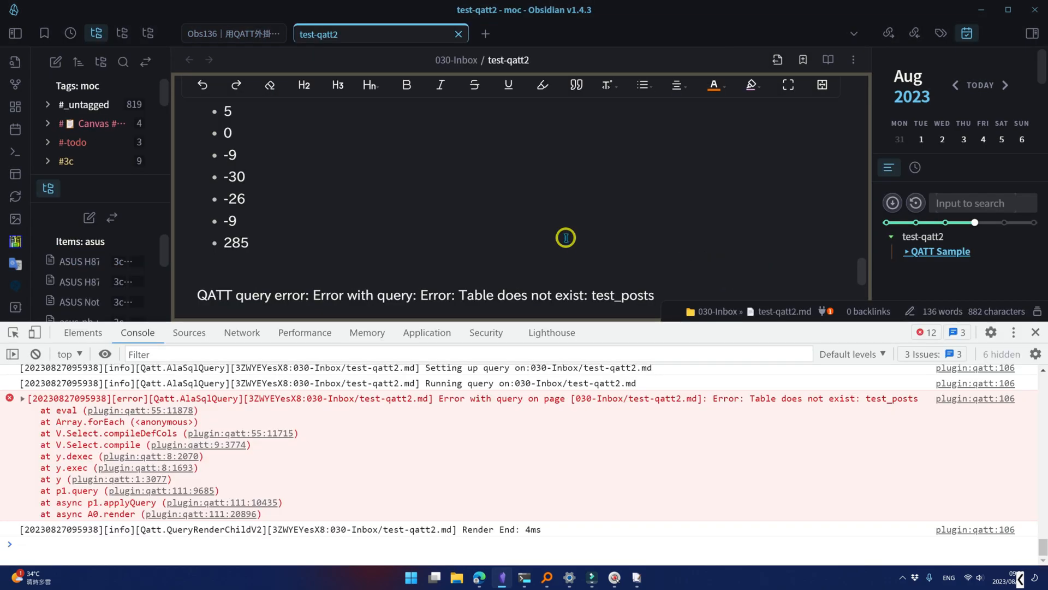
left_click(566, 241)
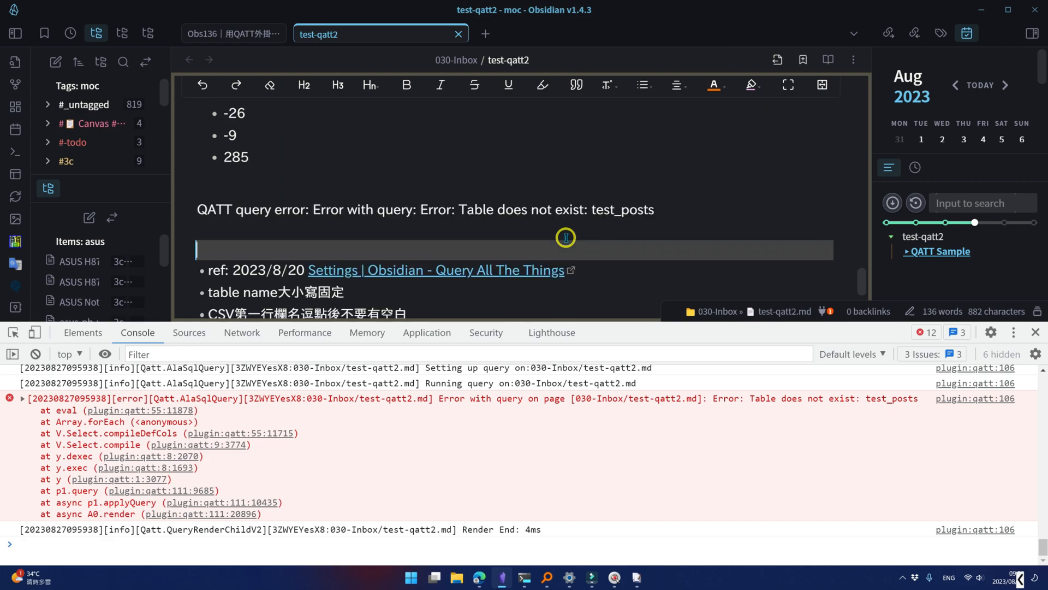
- Examine the developer console log entries for the test_posts query in test-qatt2
scroll(566, 238, "down", 1)
scroll(567, 237, "up", 1)
scroll(480, 480, "up", 2)
scroll(552, 509, "down", 1)
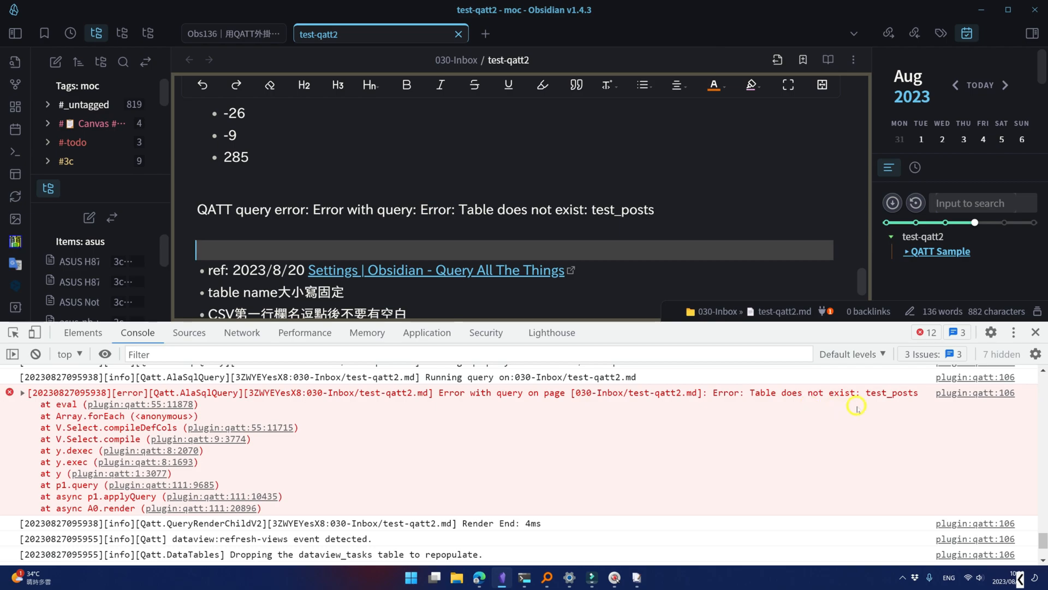
left_click(241, 230)
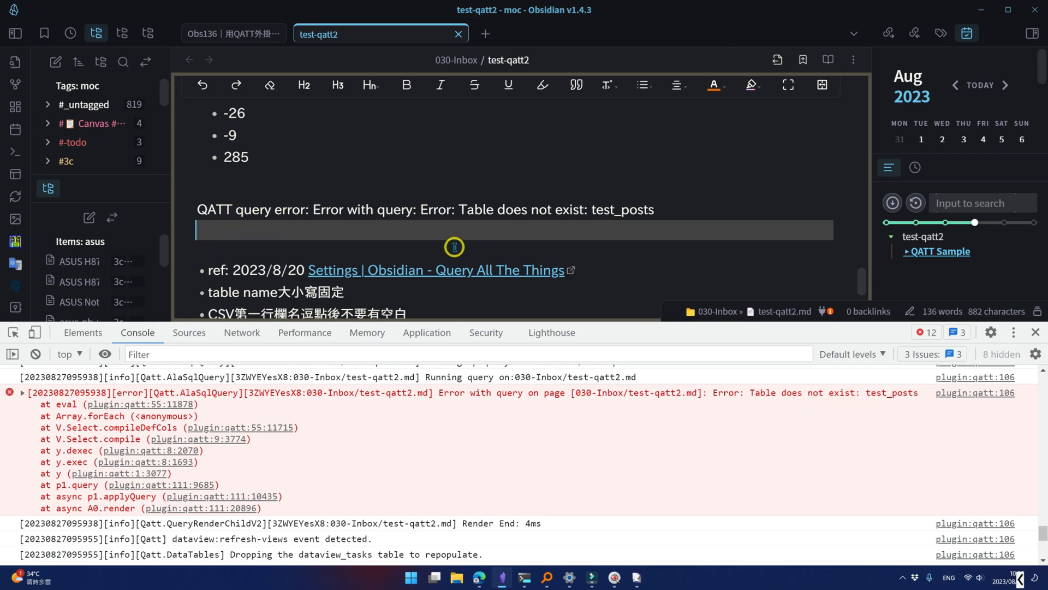
- Look through the JSON posts at jsonplaceholder.typicode.com/posts in the browser and return to the test-qatt2 note
left_click(480, 578)
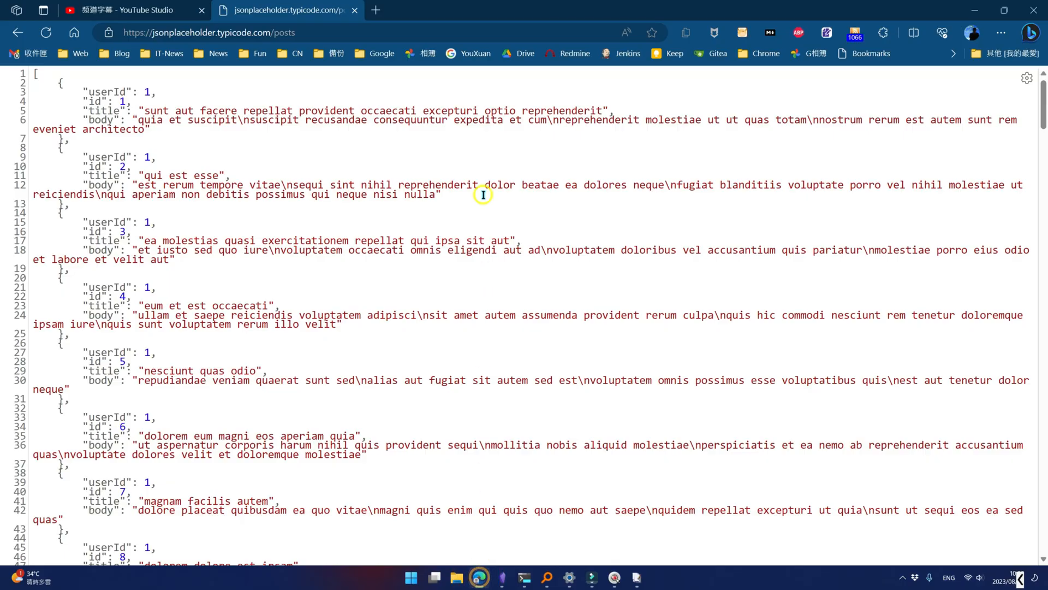
scroll(298, 256, "down", 15)
scroll(295, 256, "up", 15)
key("alt+Tab")
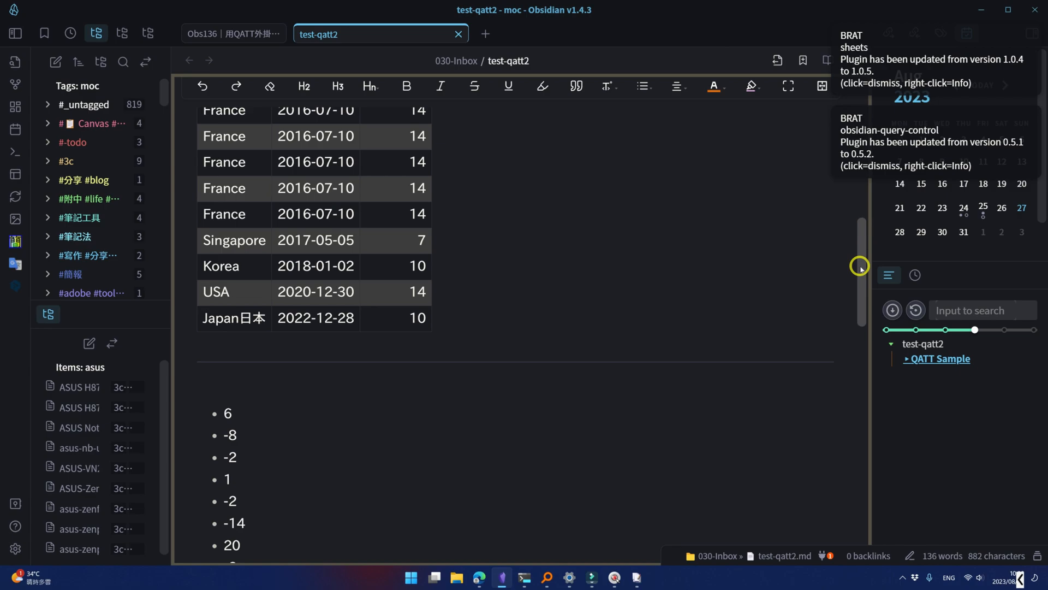
- Switch to the Obs136 note and highlight the mention of Handlebars templates in its introduction
left_click(226, 31)
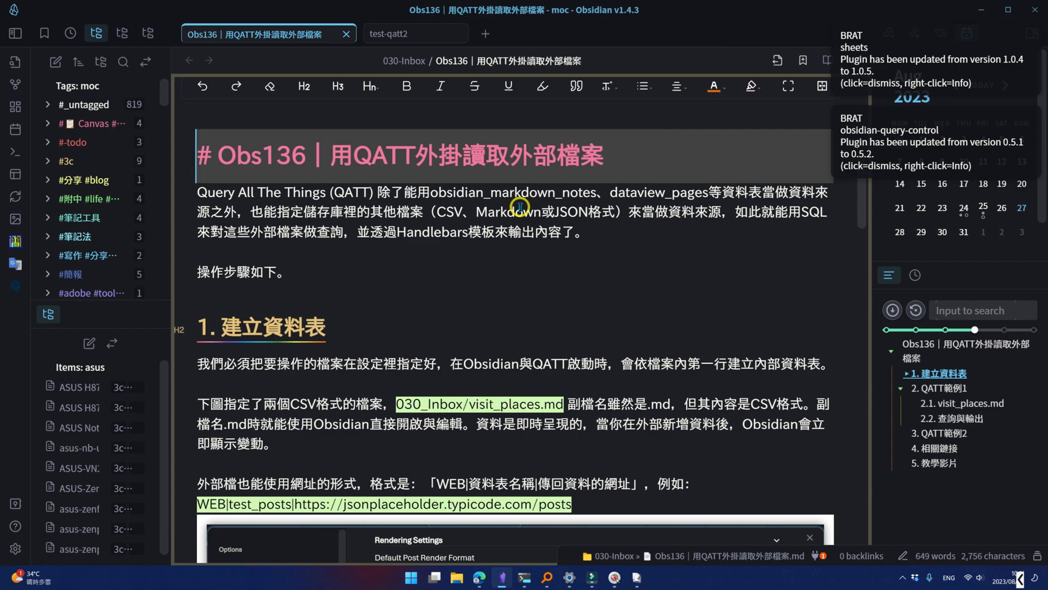
left_click_drag(394, 236, 504, 238)
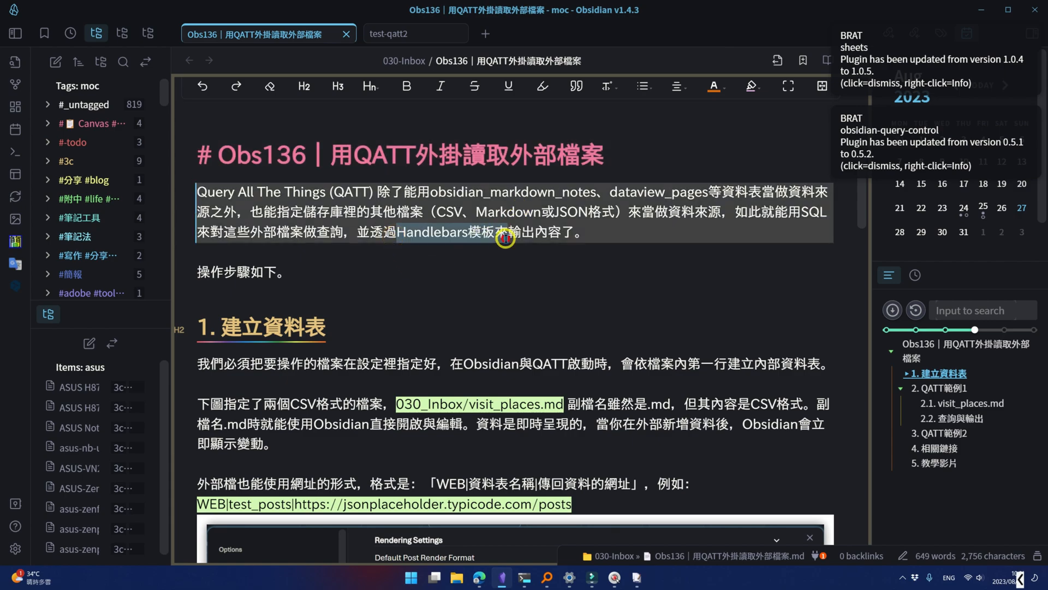